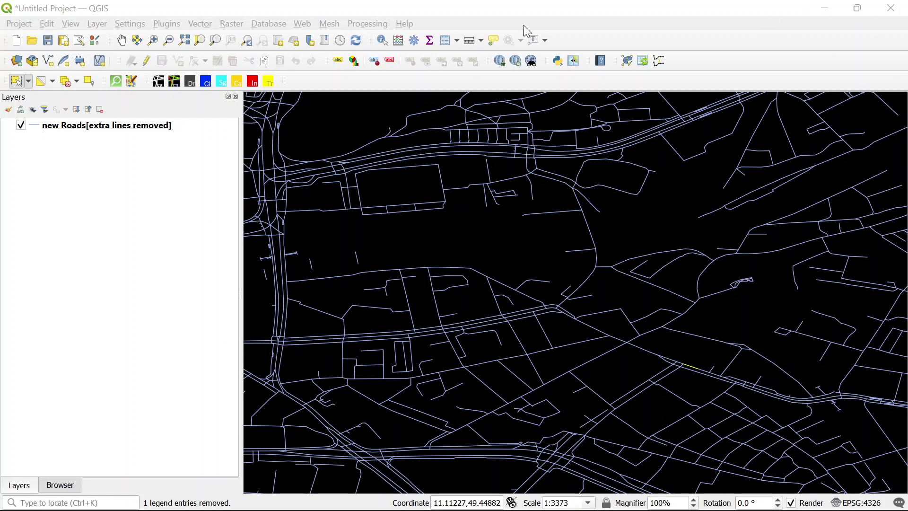
Step: Deselect the highlighted yellow road segment on the new Roads layer
click(519, 252)
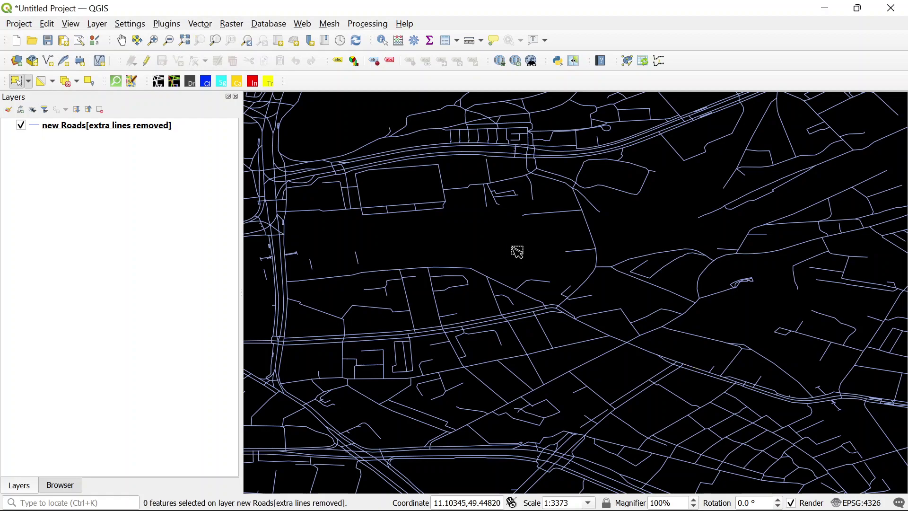
Step: Zoom in on the junction and inspect the road piece north of it
click(595, 231)
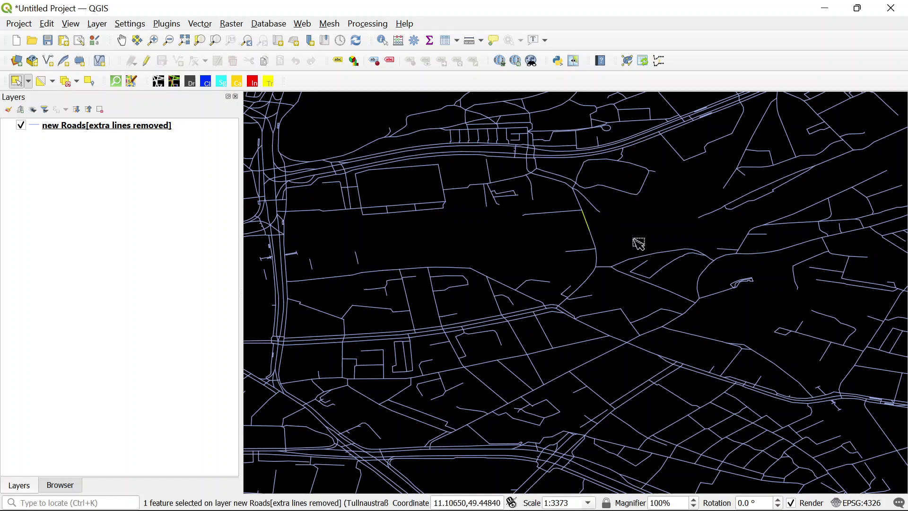
scroll(655, 246, up, 3)
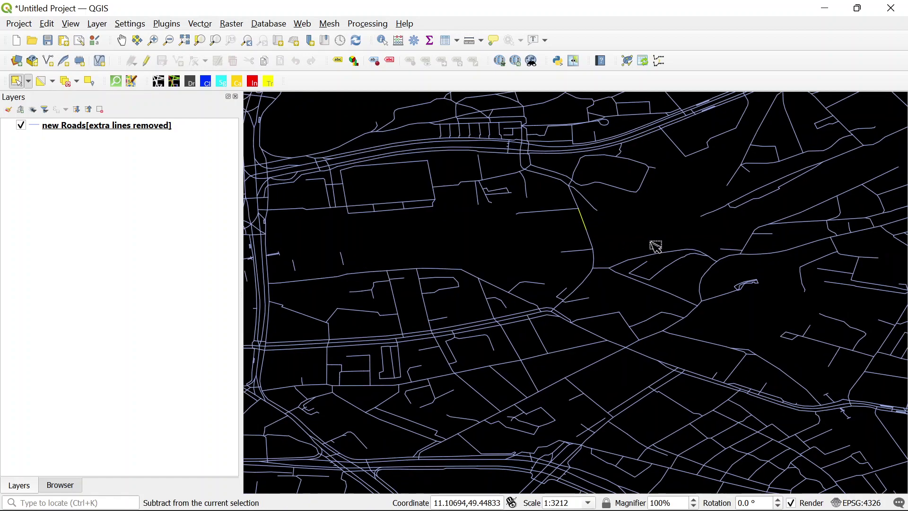
scroll(608, 232, up, 3)
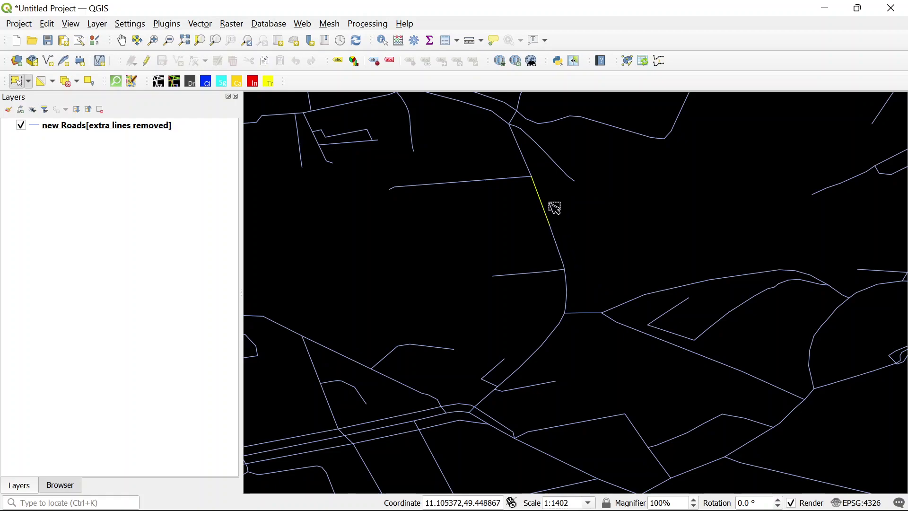
click(576, 224)
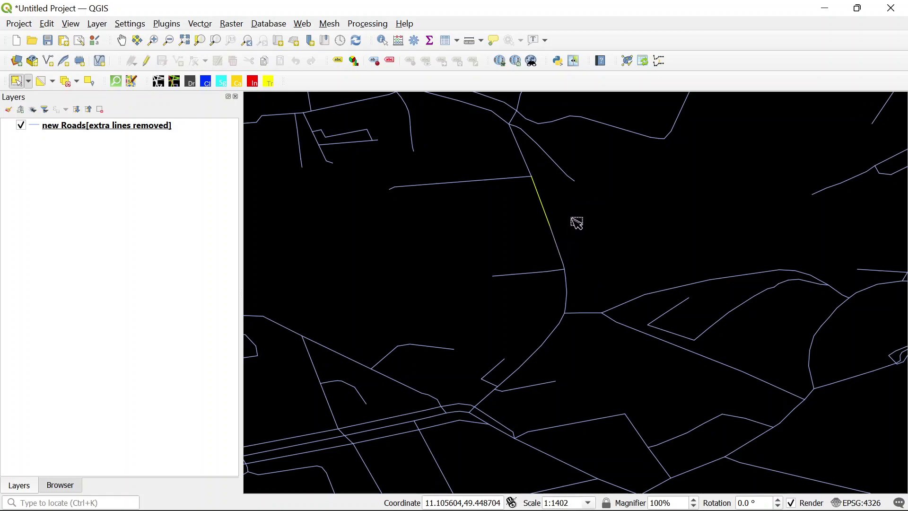
Step: Compare the road's upper and lower pieces by selecting each in turn, then clear the selection
click(545, 208)
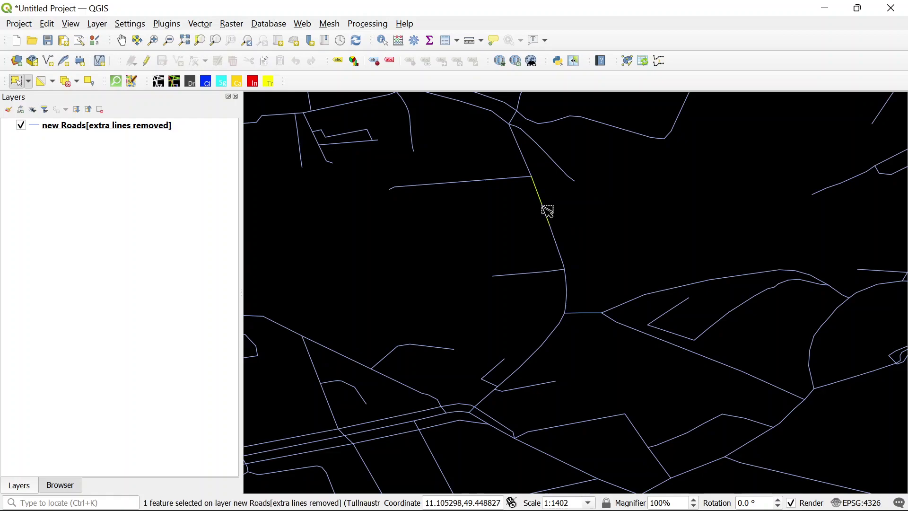
key(ctrl)
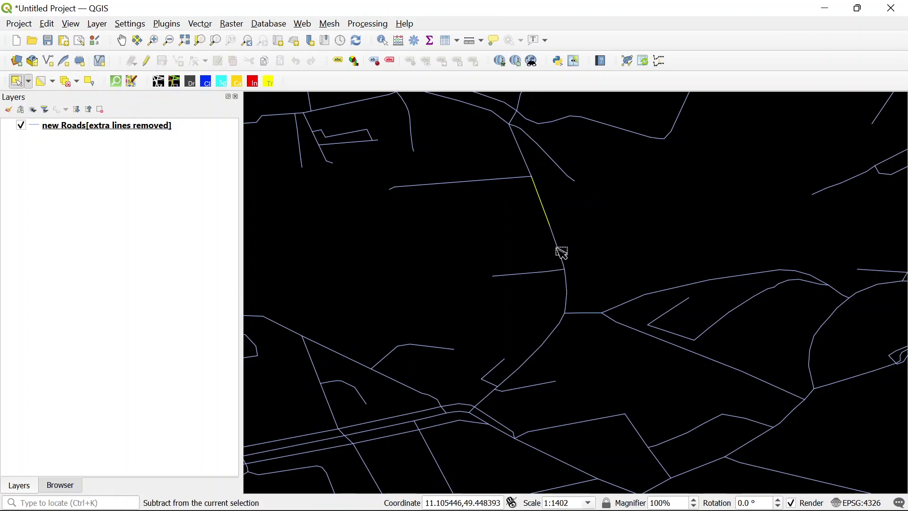
click(560, 250)
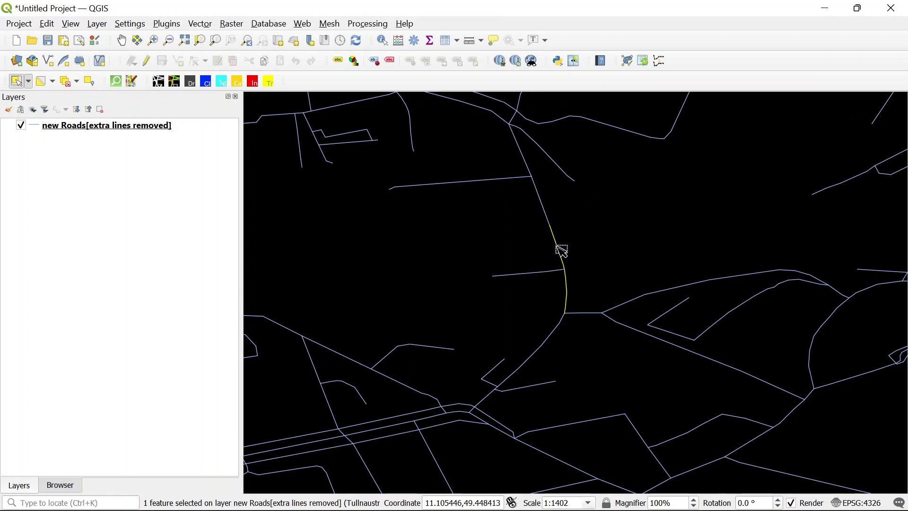
click(547, 209)
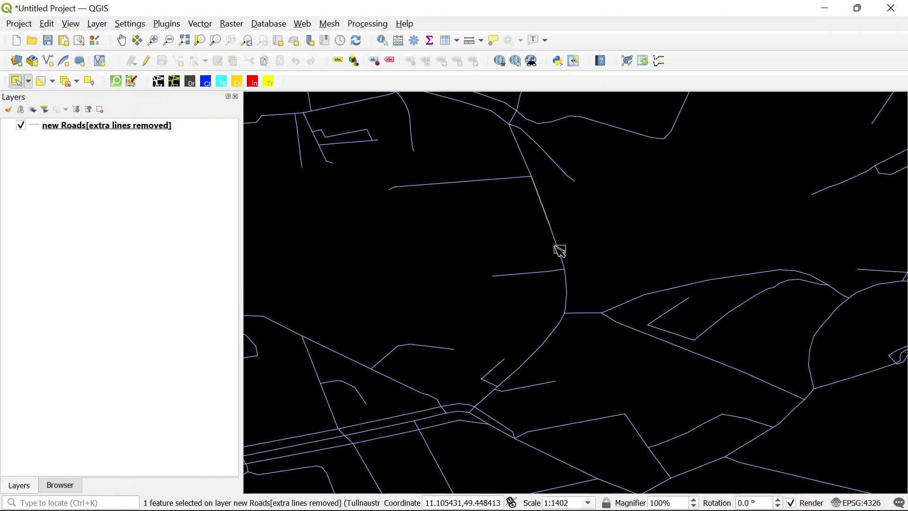
key(ctrl)
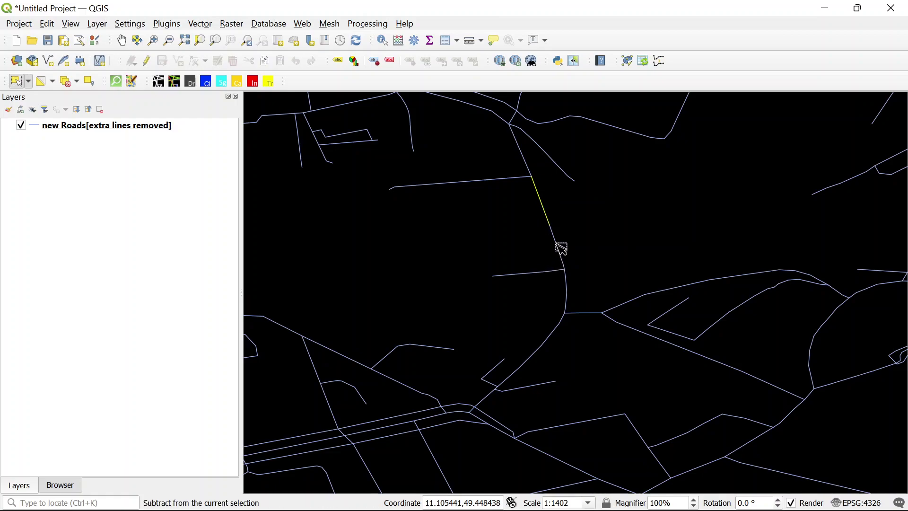
ctrl+click(562, 249)
click(581, 253)
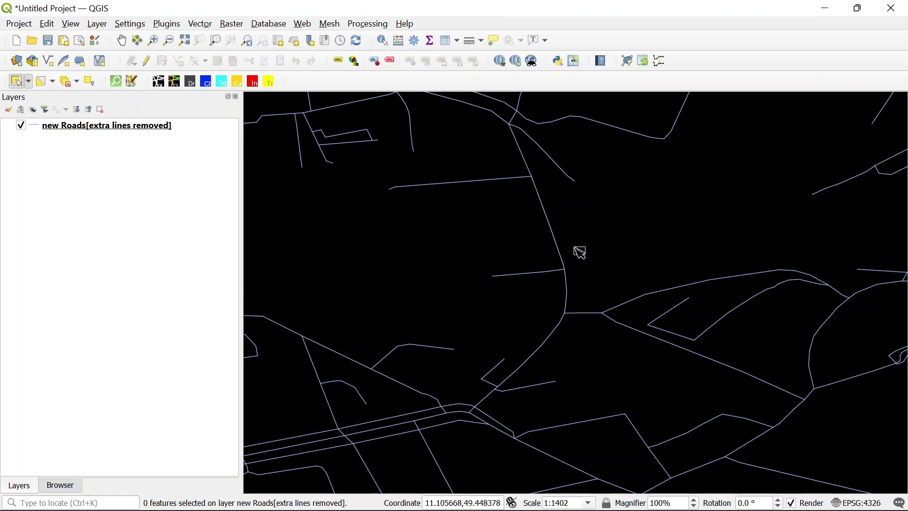
click(544, 205)
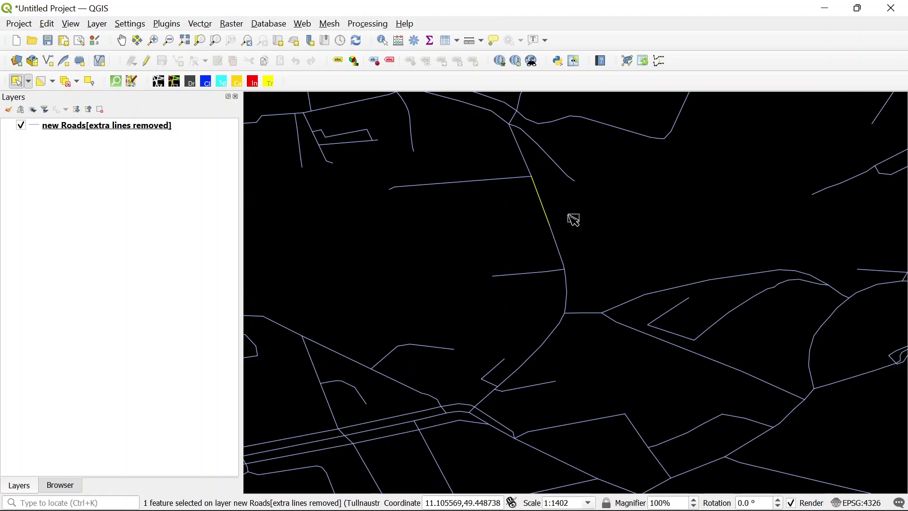
click(566, 256)
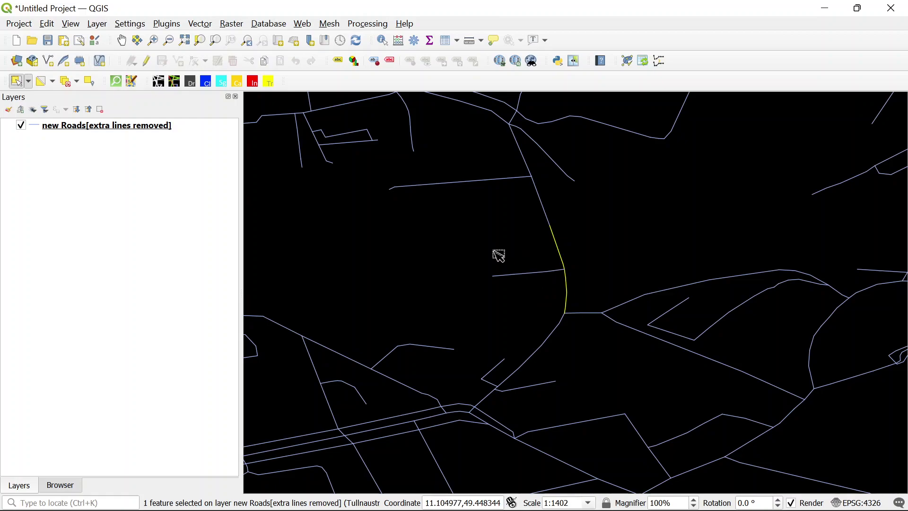
click(596, 270)
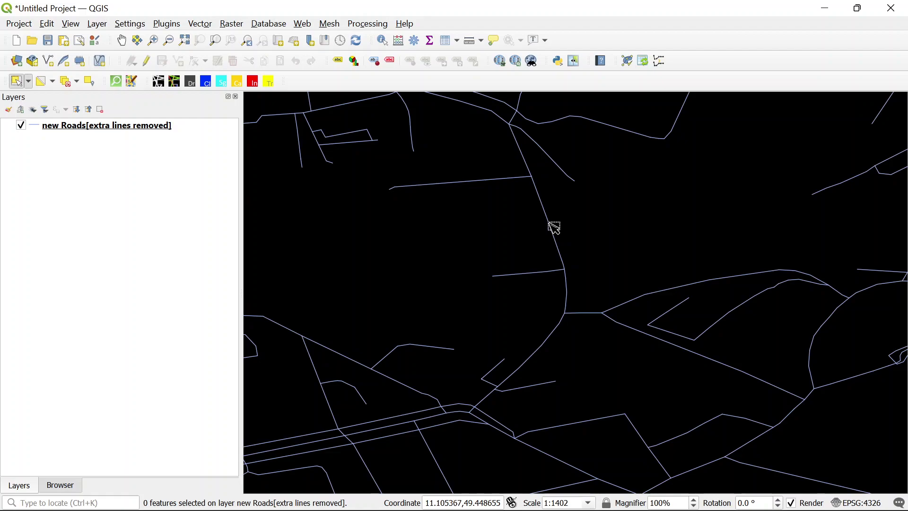
Step: Check the curved road piece near the junction, deselect it, and zoom out to 1:5606
click(555, 228)
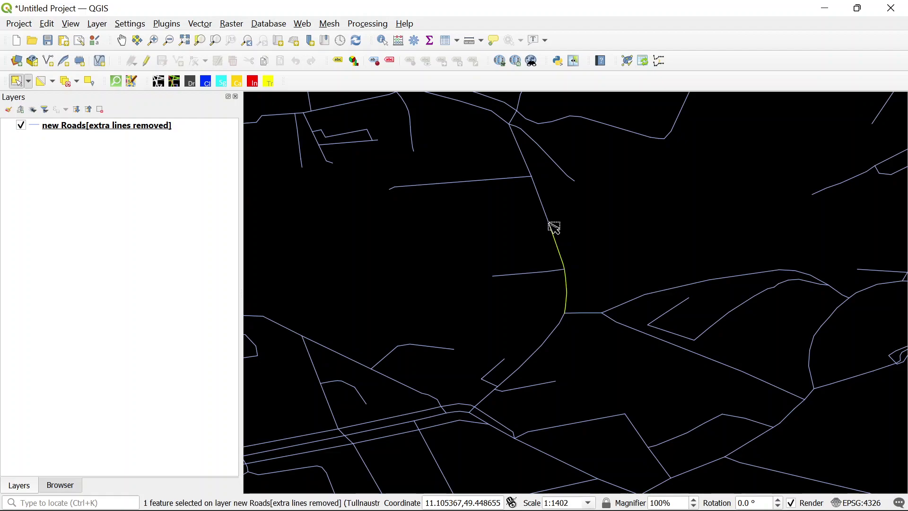
click(606, 267)
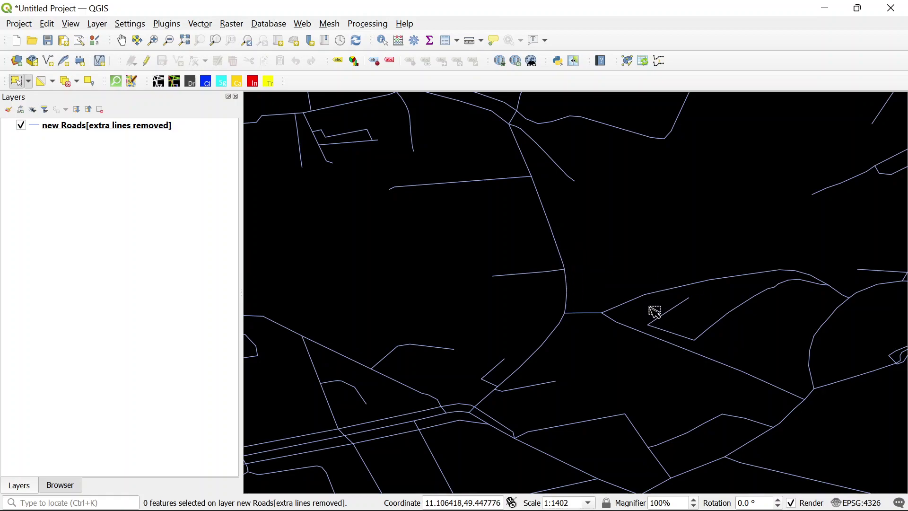
scroll(653, 312, down, 2)
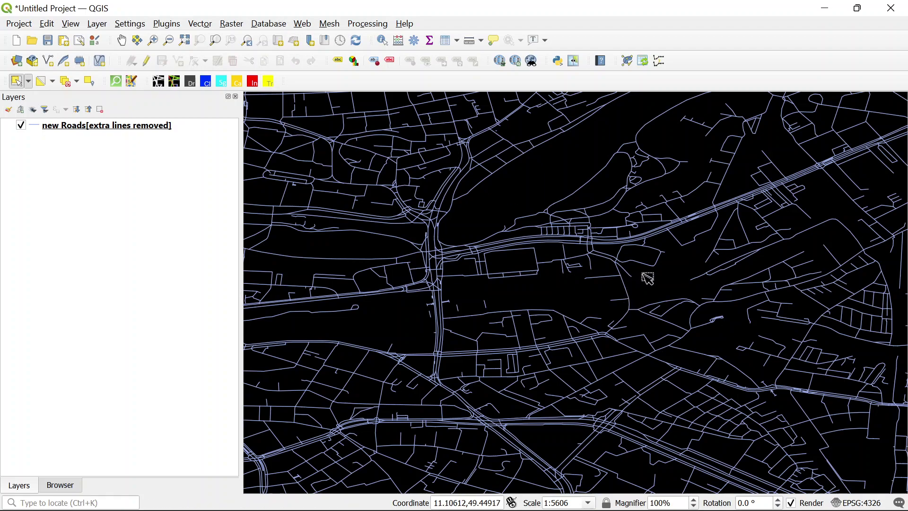
Step: Open the Processing Toolbox and search it for the 'split' algorithms
click(363, 24)
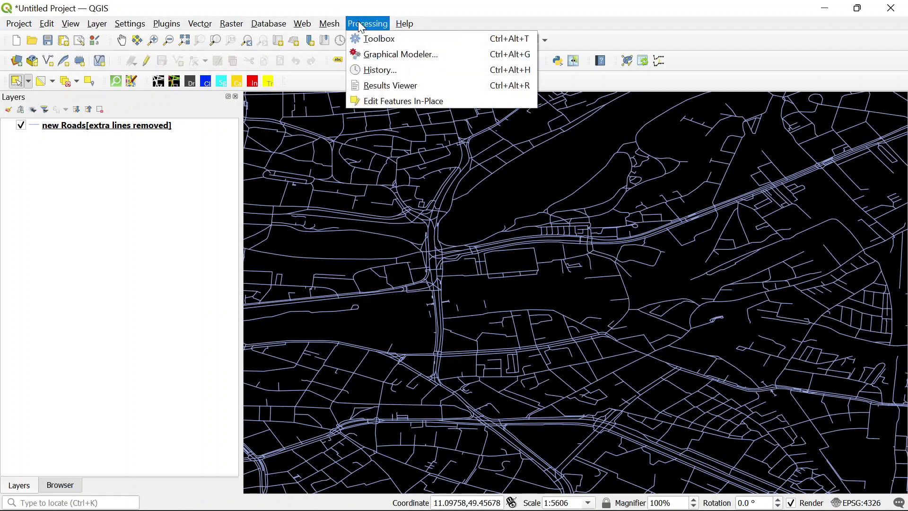
click(377, 38)
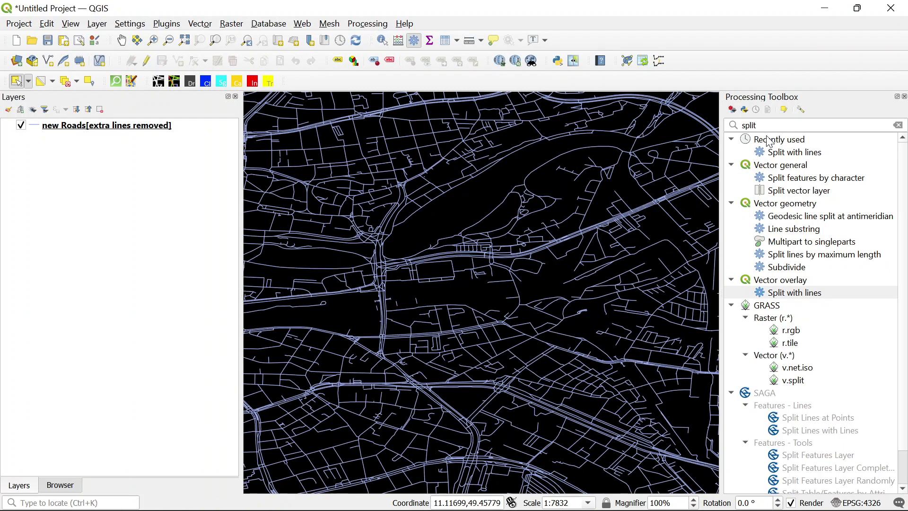
click(776, 125)
key(BackSpace)
key(BackSpace)
key(BackSpace)
key(BackSpace)
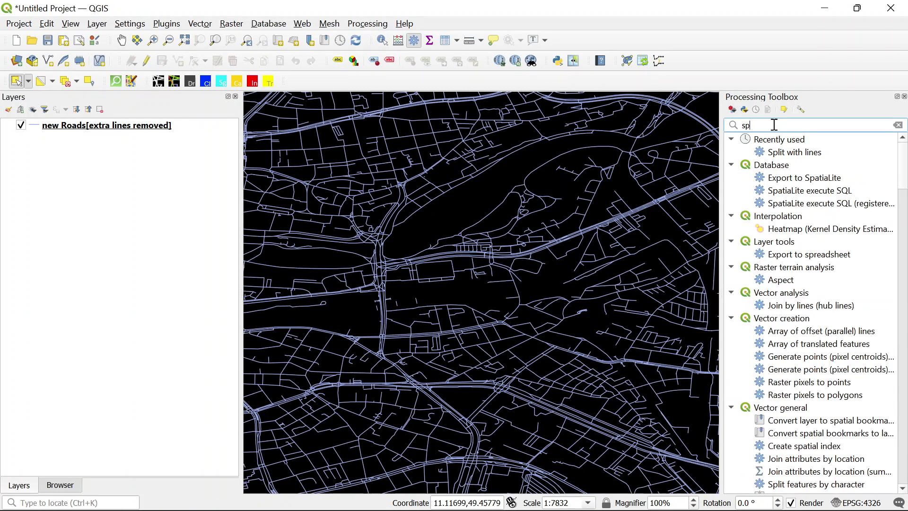
key(Return)
key(Return)
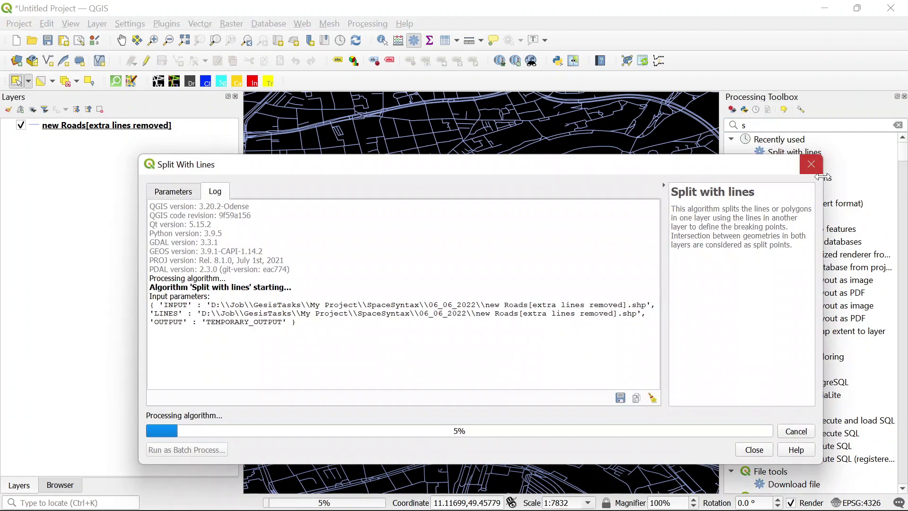
click(812, 164)
text(pli)
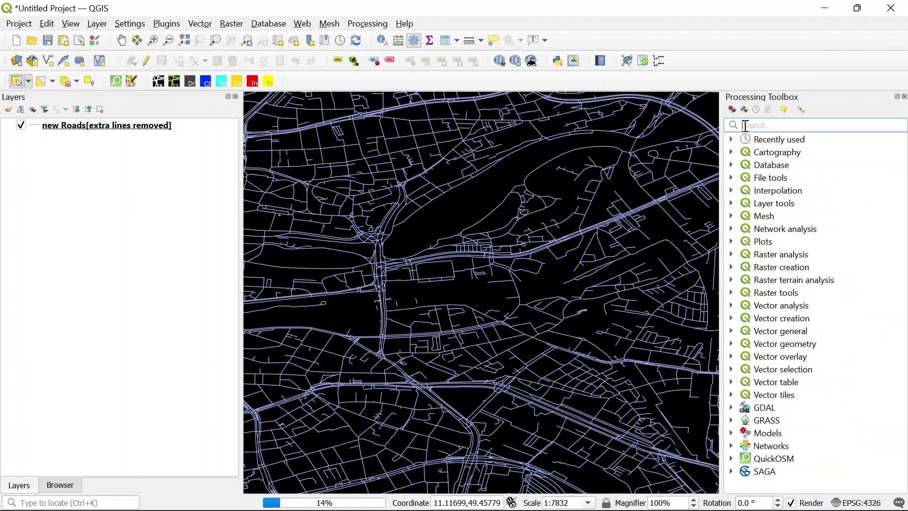
text(t)
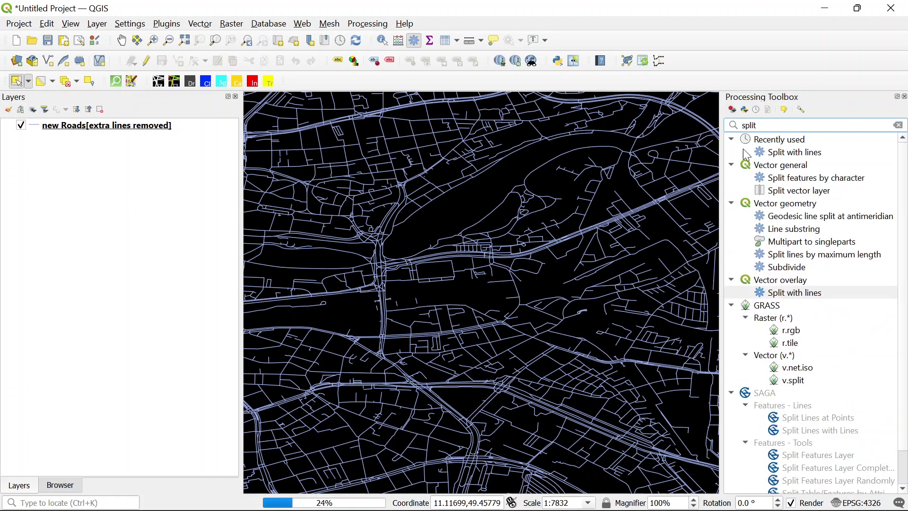
Step: Run Split with lines on new Roads against itself, using a temporary output layer
double_click(799, 294)
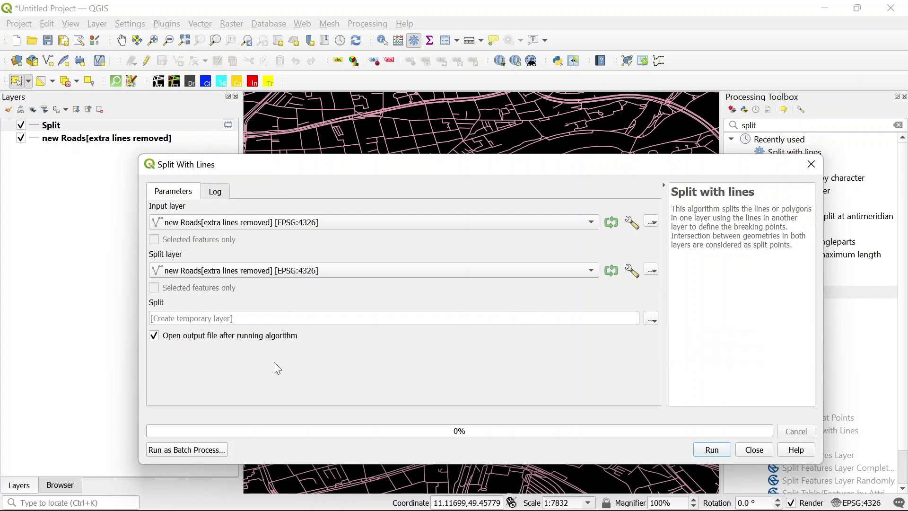
click(714, 453)
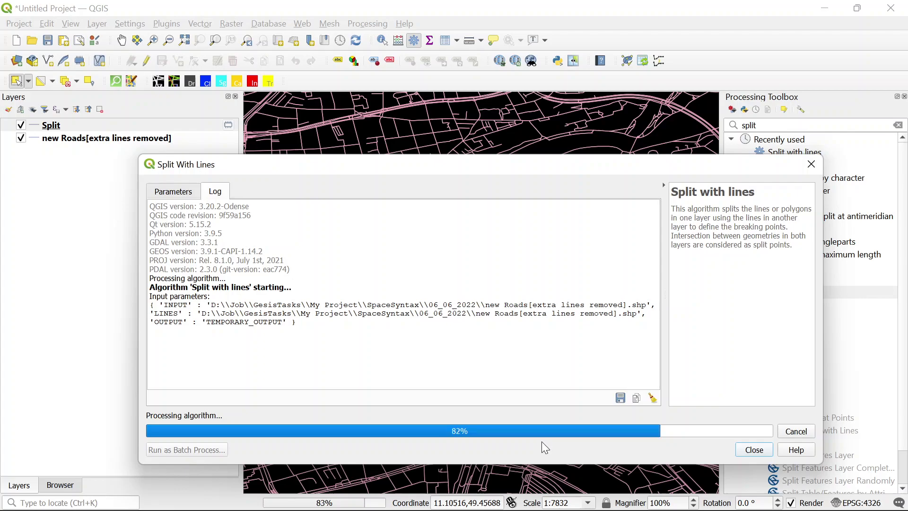
Step: Close the Split with lines dialog once the log reports completion
click(755, 451)
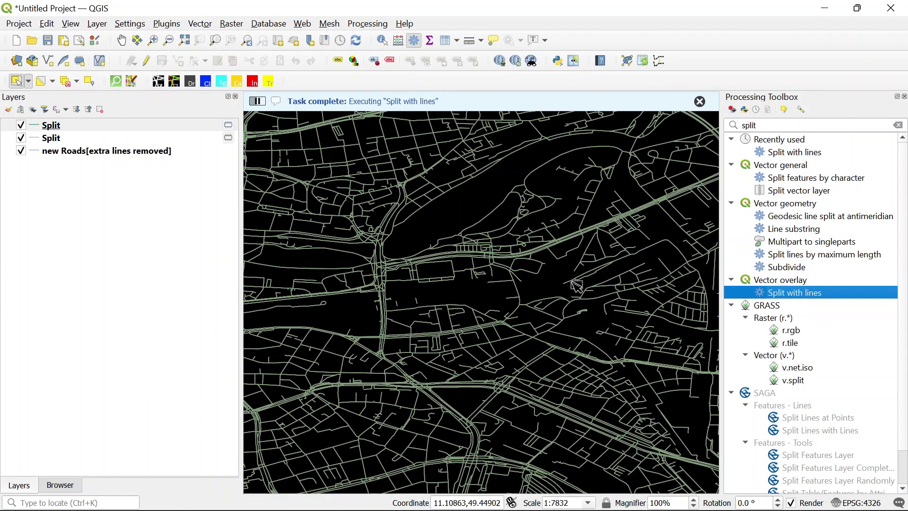
Step: Hide the duplicate Split layer and the original new Roads layer, after viewing Split's Export options
click(21, 139)
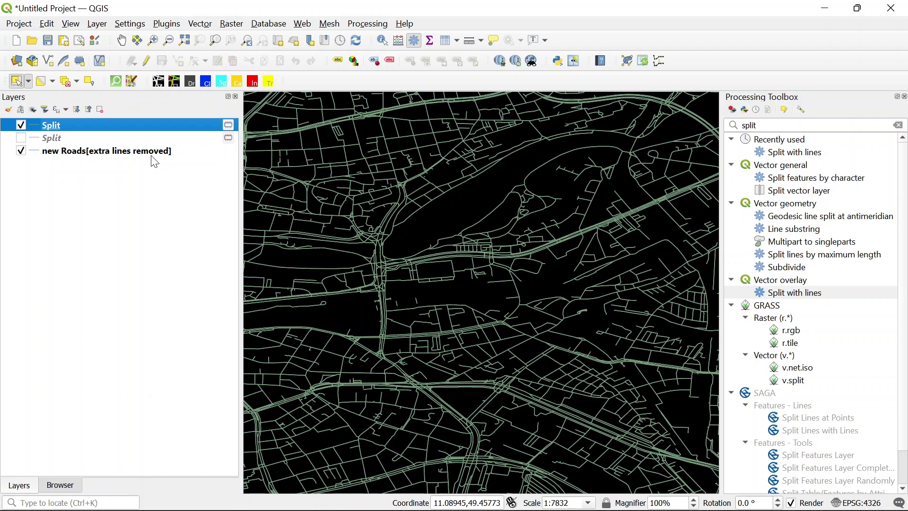
right_click(127, 125)
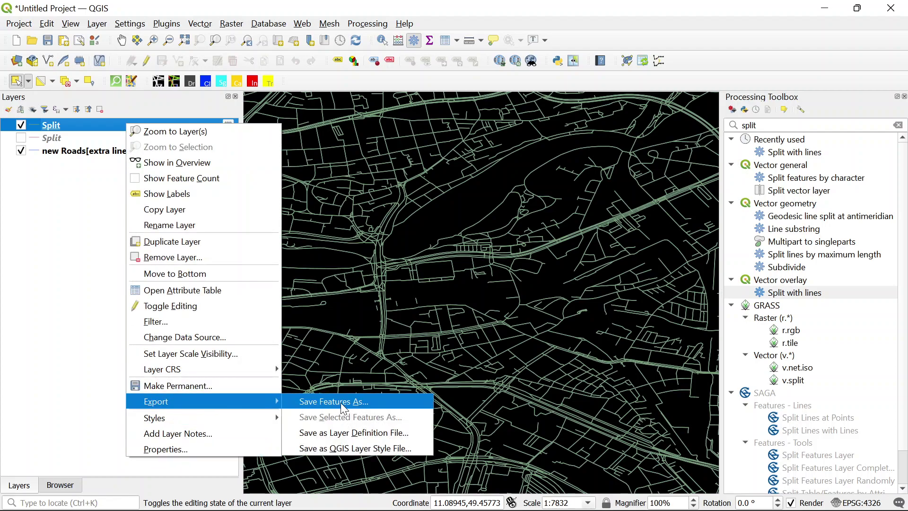
click(84, 346)
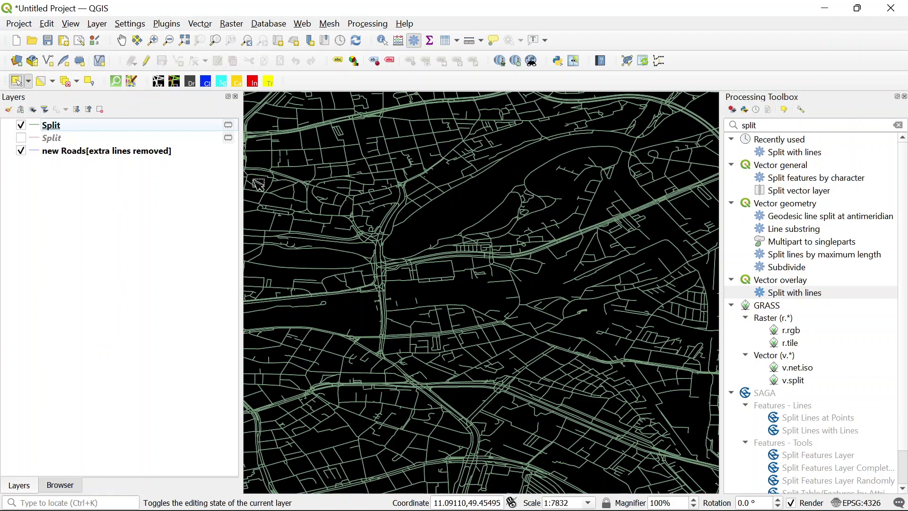
click(20, 150)
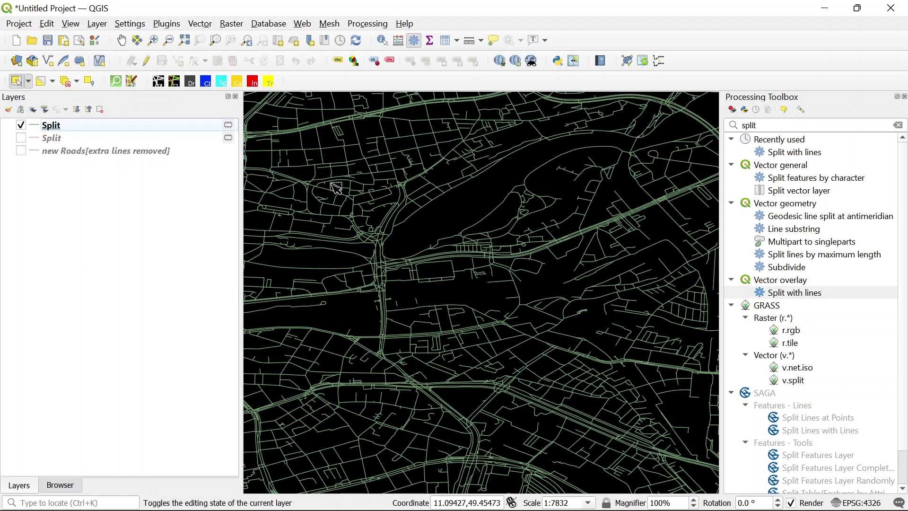
scroll(495, 219, up, 3)
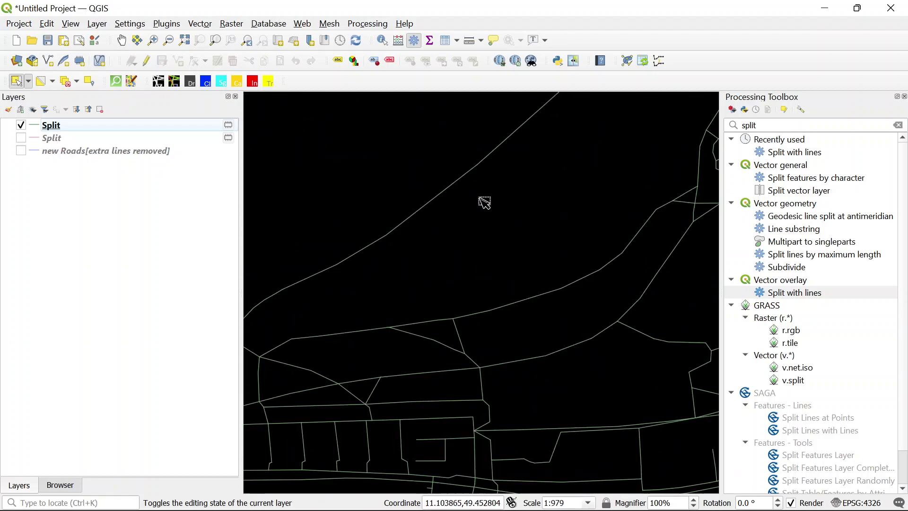
scroll(485, 204, down, 1)
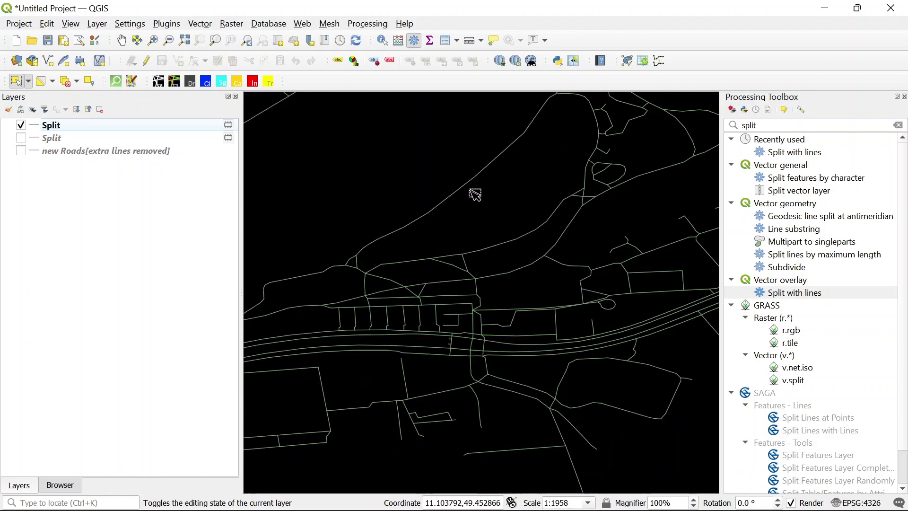
click(486, 254)
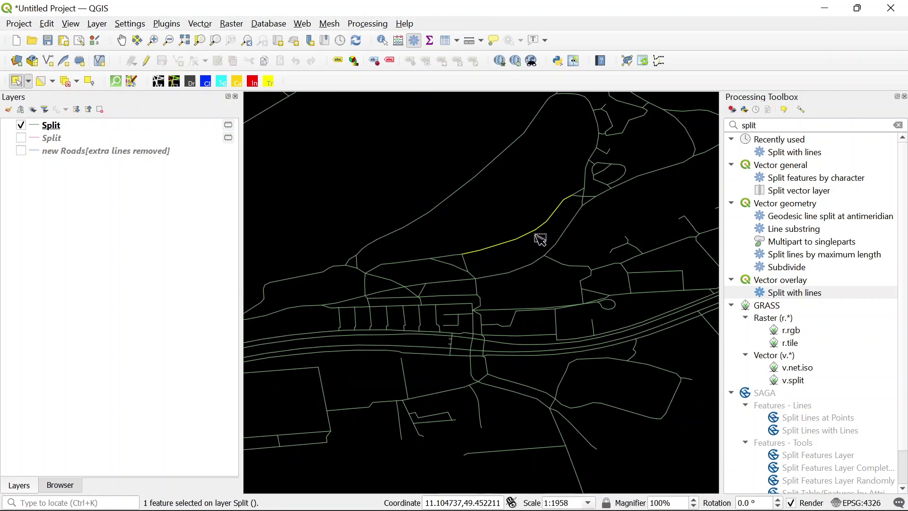
scroll(541, 239, up, 1)
scroll(540, 239, up, 1)
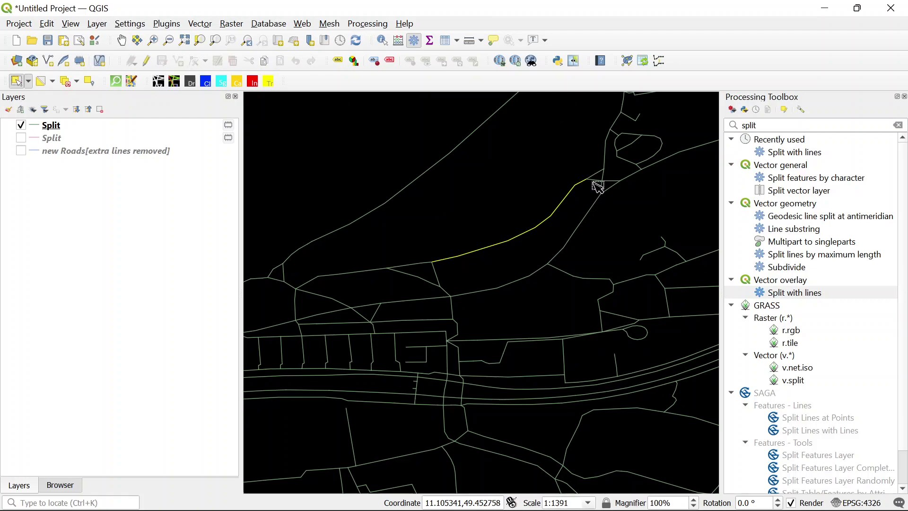
click(500, 291)
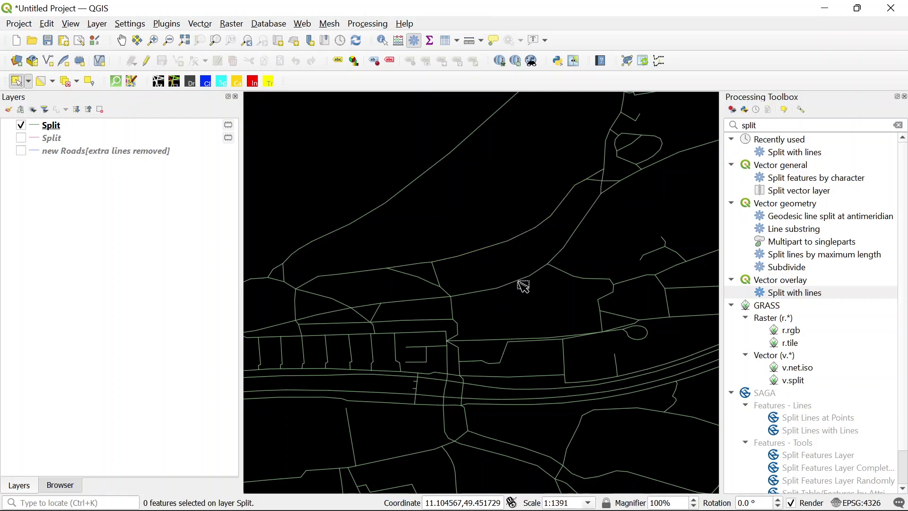
click(523, 286)
click(573, 235)
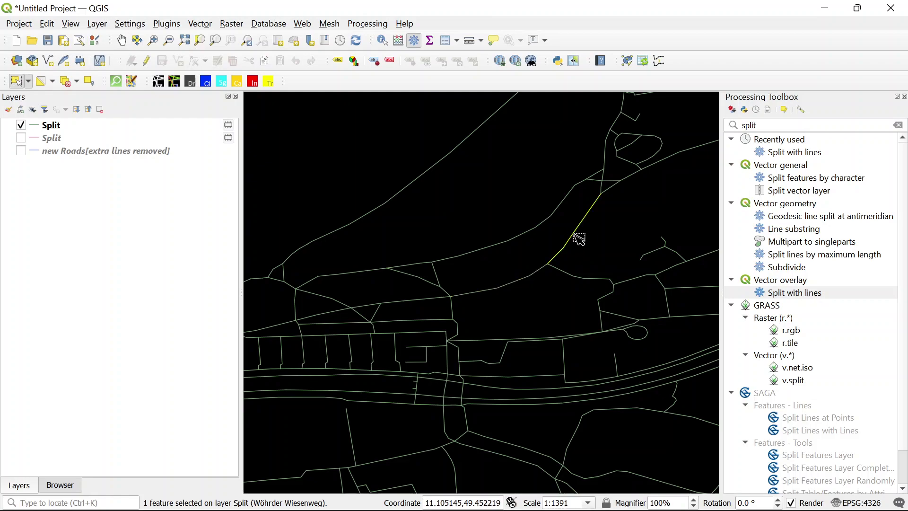
click(565, 276)
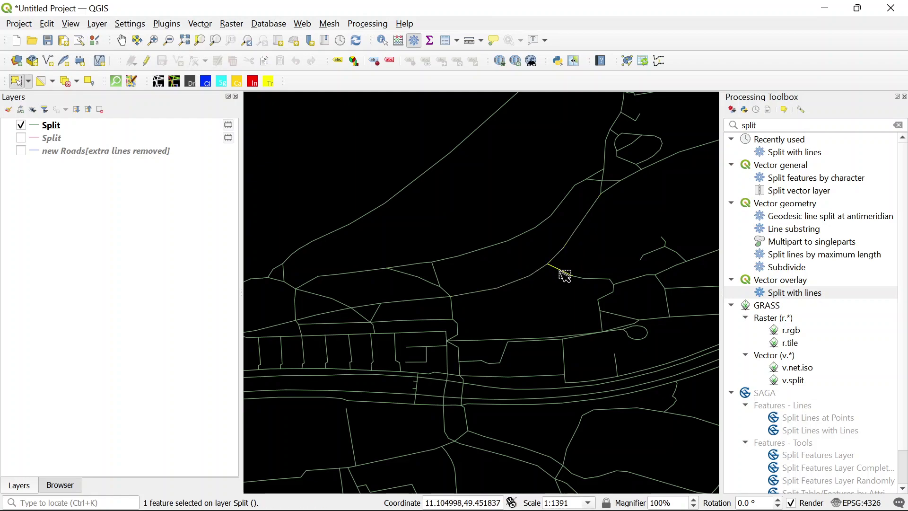
click(589, 279)
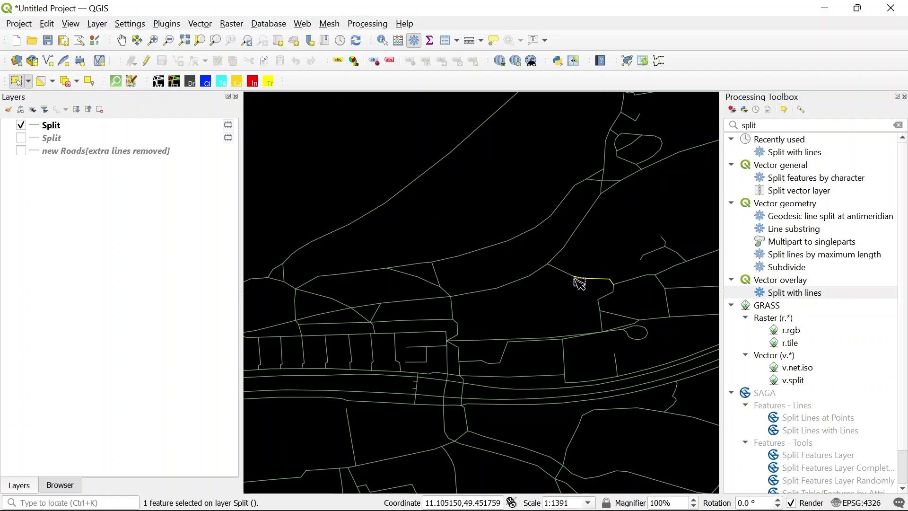
click(562, 272)
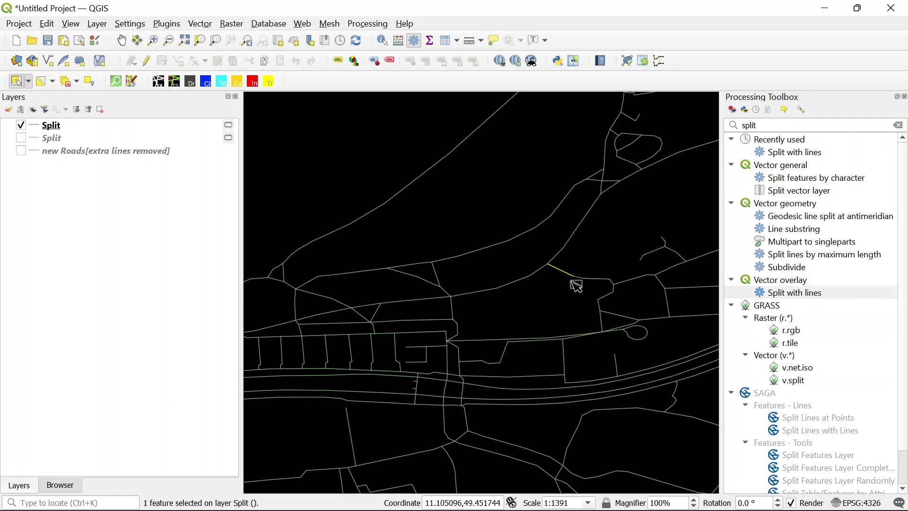
ctrl+click(607, 285)
click(528, 305)
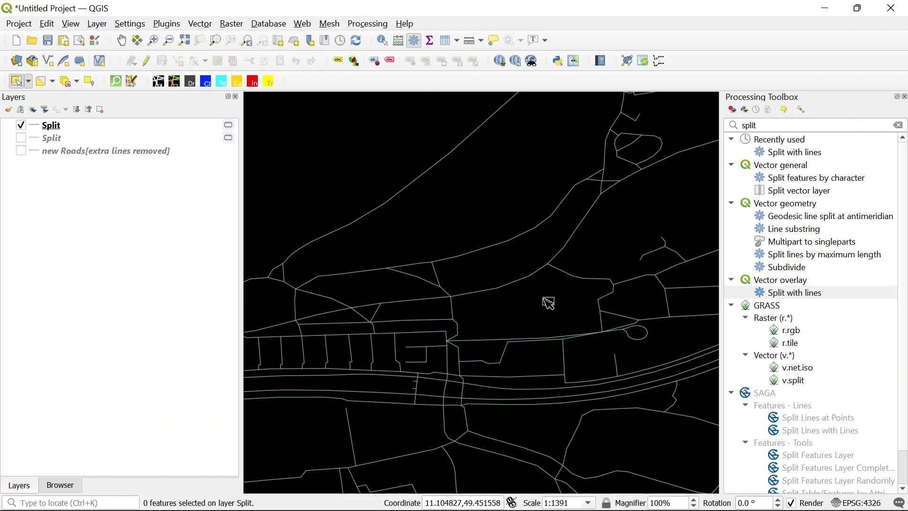
scroll(608, 264, up, 3)
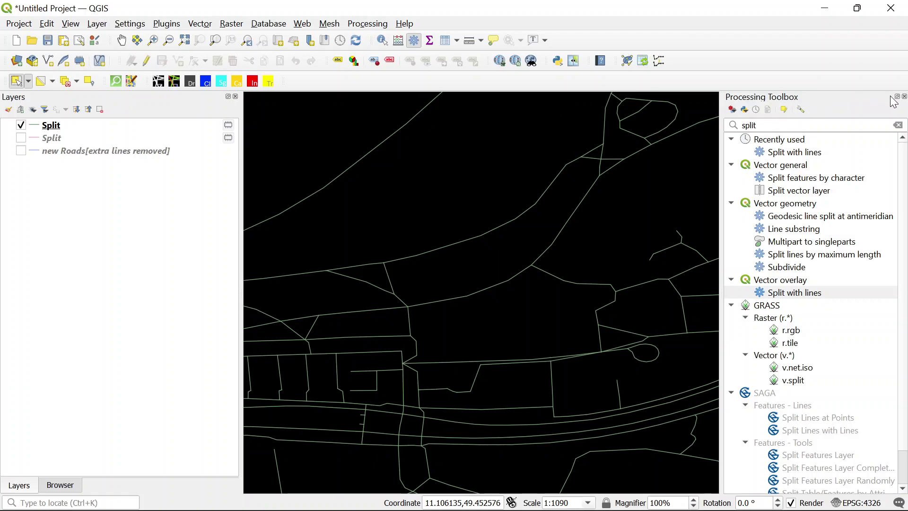
Step: Close the Processing Toolbox and select adjacent segments of the top Split layer to verify the split
click(904, 97)
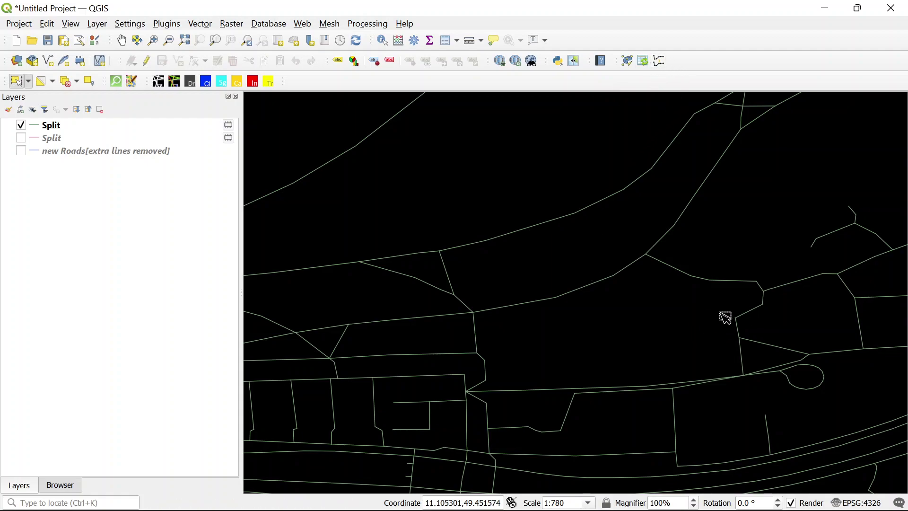
click(686, 273)
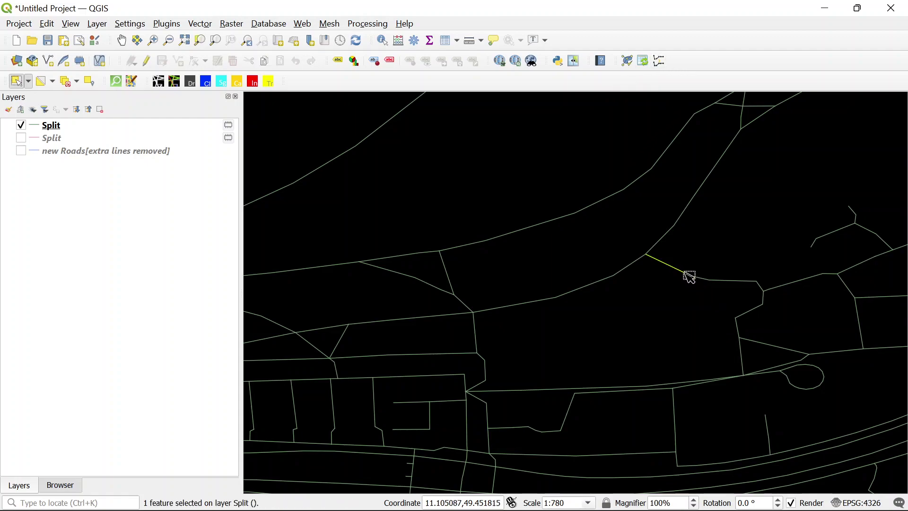
ctrl+click(723, 284)
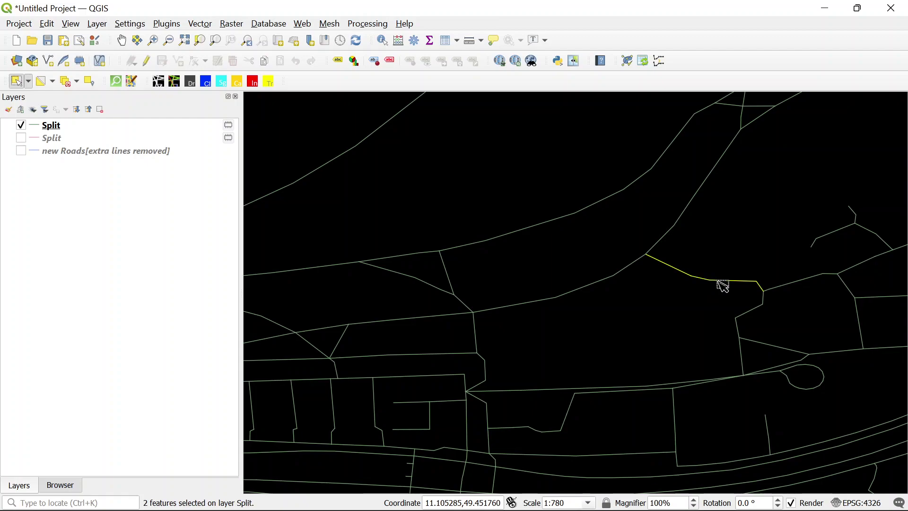
click(680, 284)
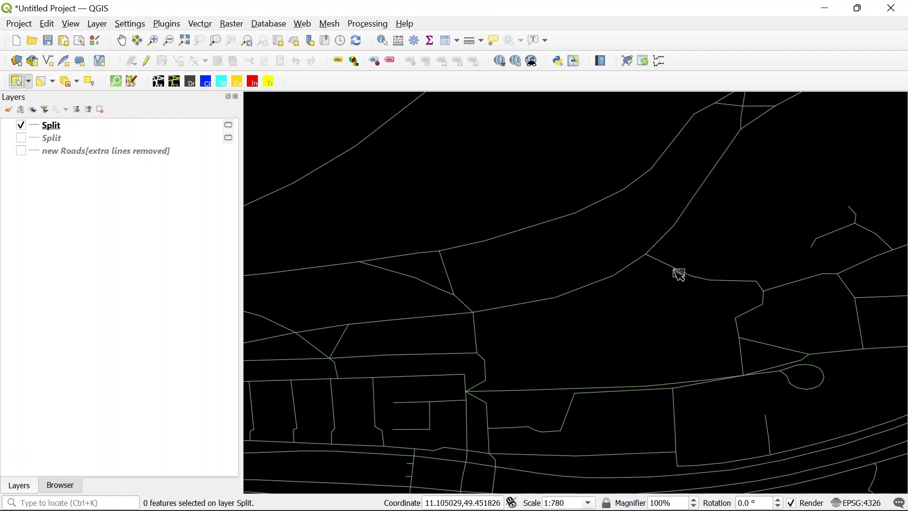
click(673, 266)
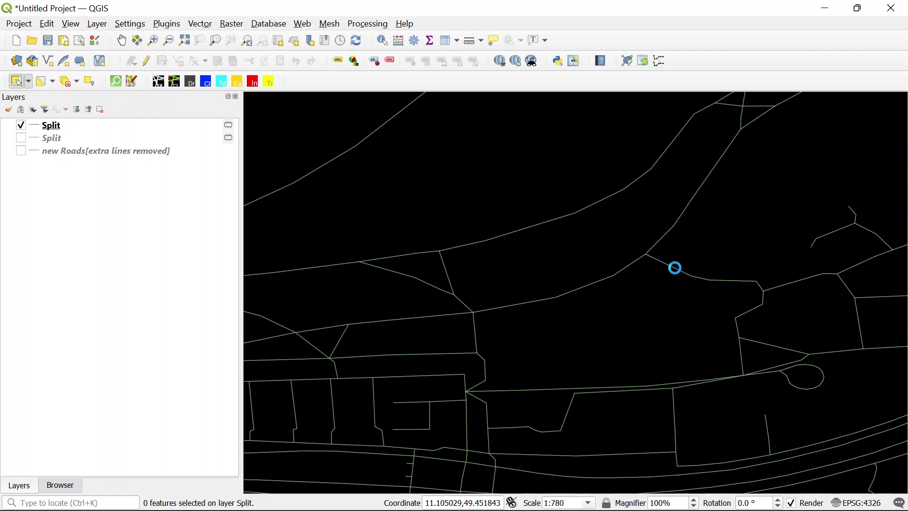
click(728, 281)
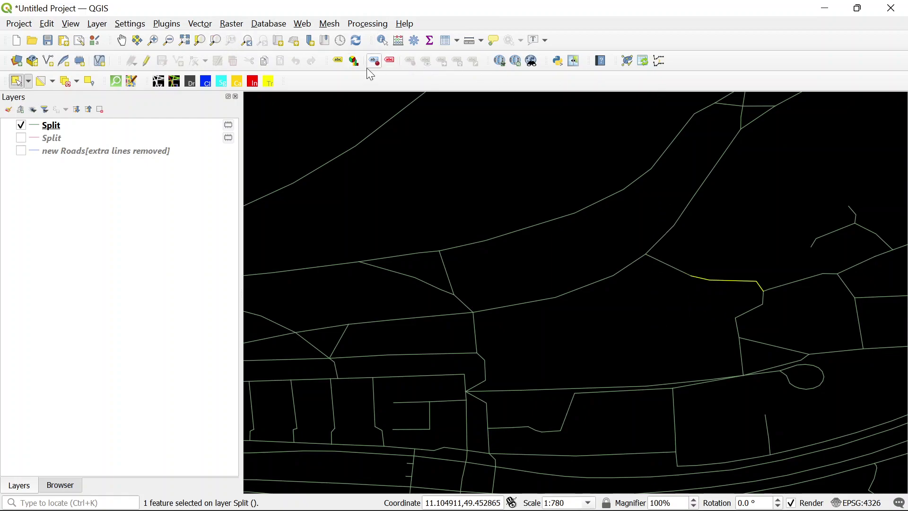
click(167, 24)
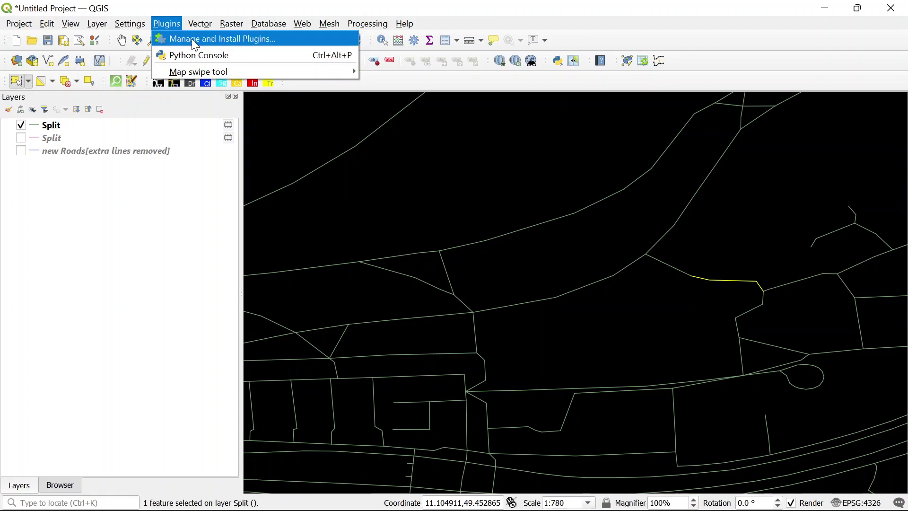
click(191, 39)
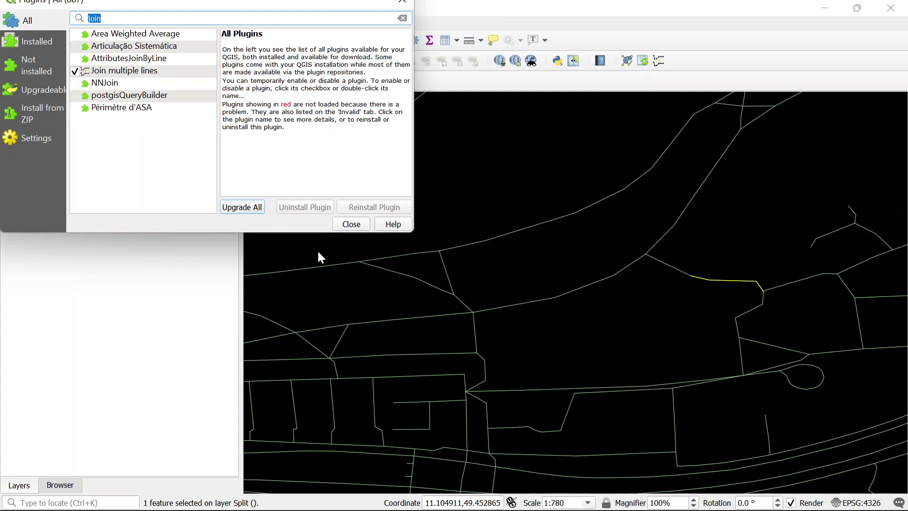
click(404, 9)
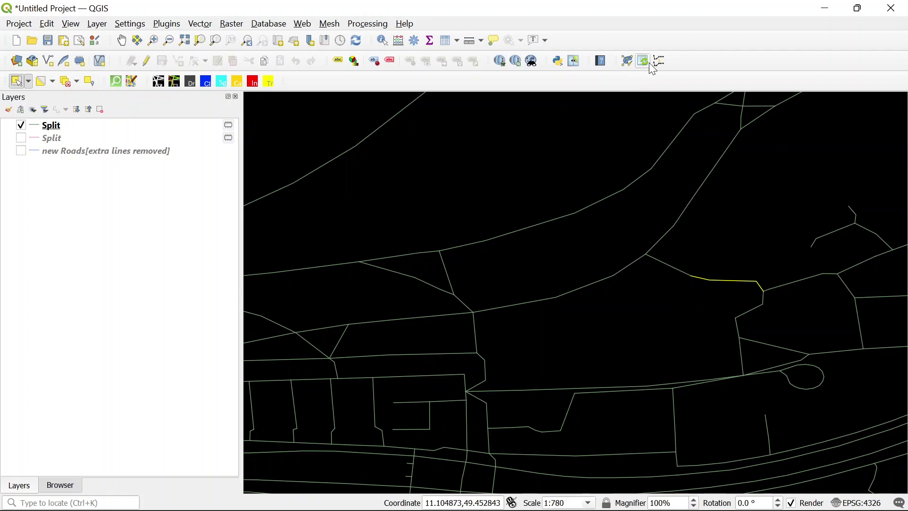
Step: Make the top Split layer current and deselect the leftover road segment
click(108, 126)
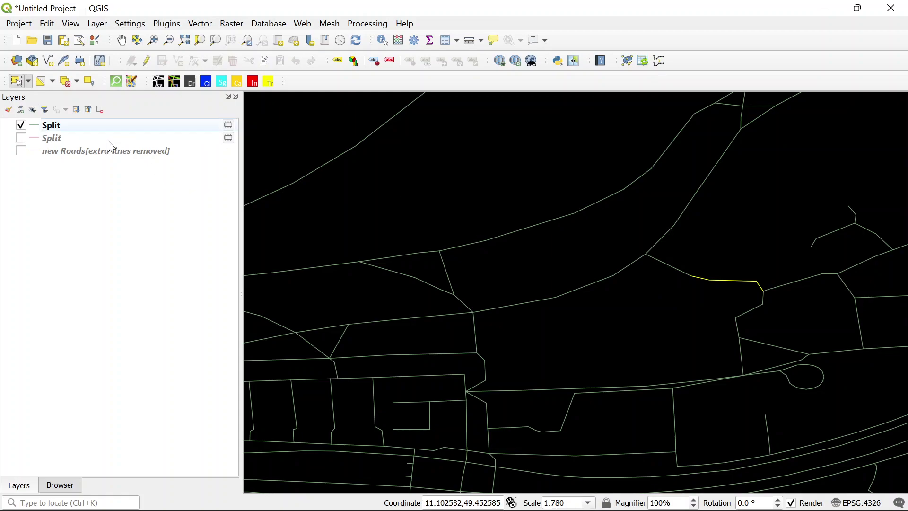
click(649, 356)
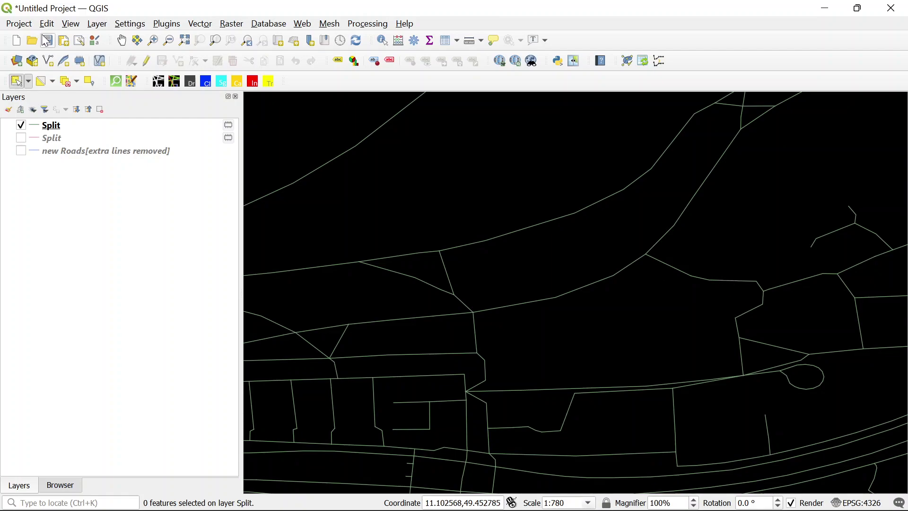
click(67, 88)
click(707, 283)
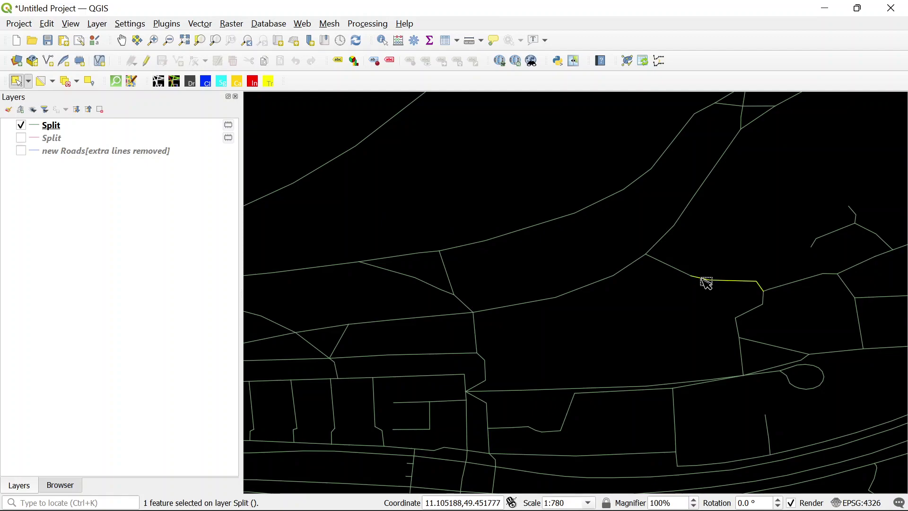
shift+click(677, 272)
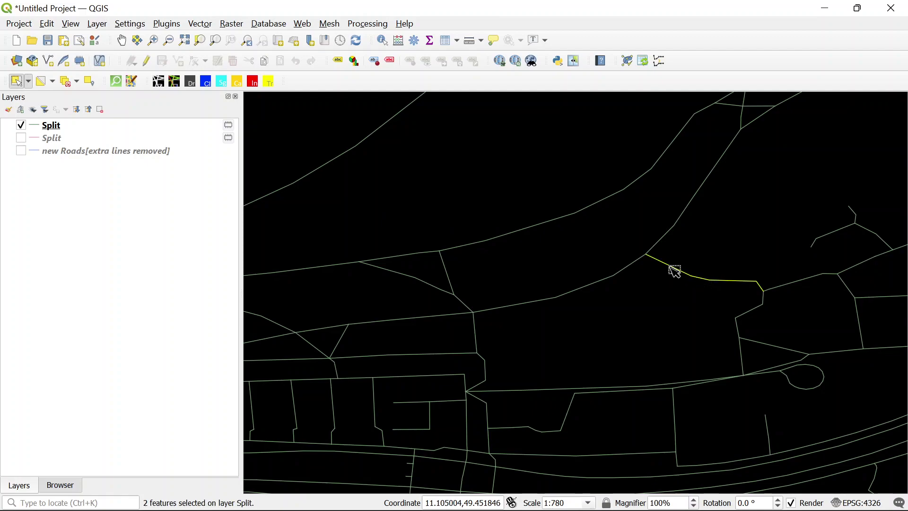
click(660, 61)
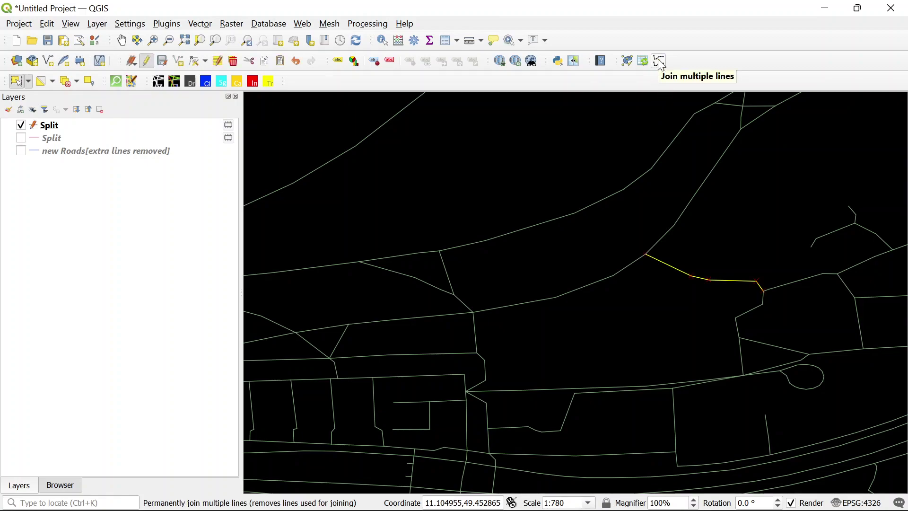
click(686, 310)
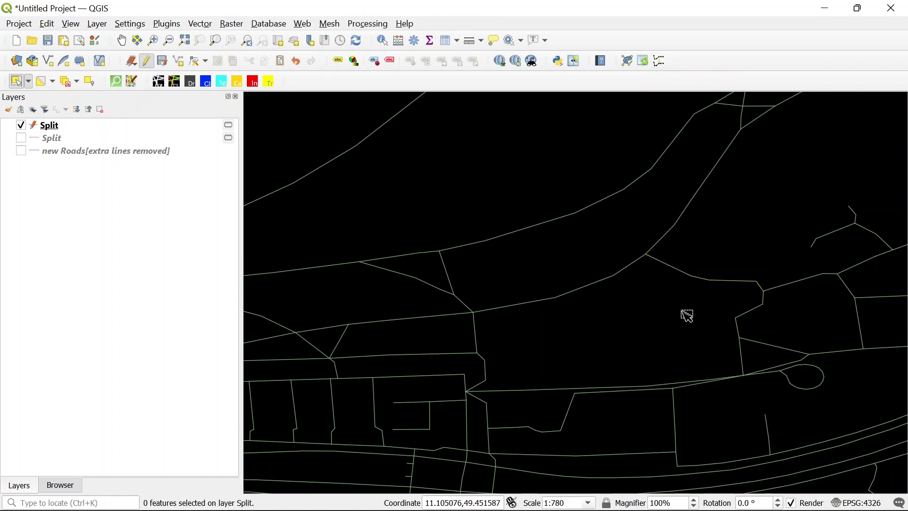
click(703, 281)
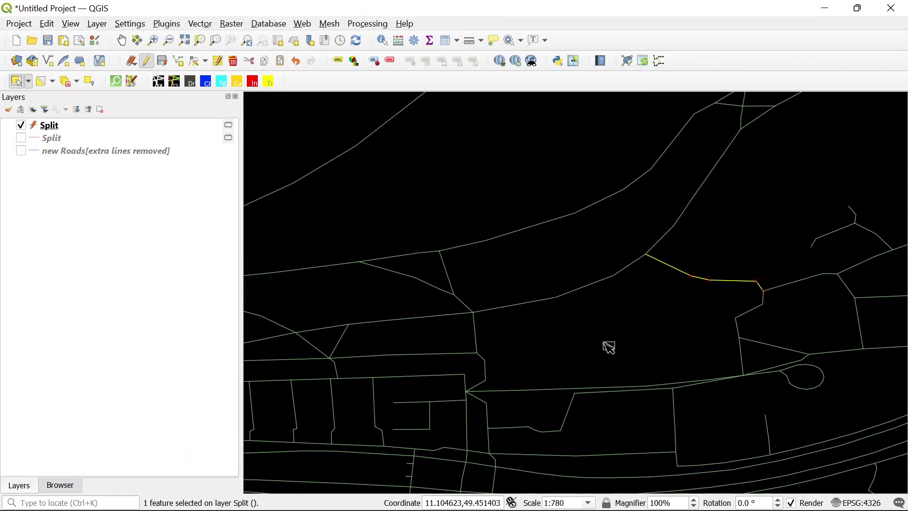
click(796, 283)
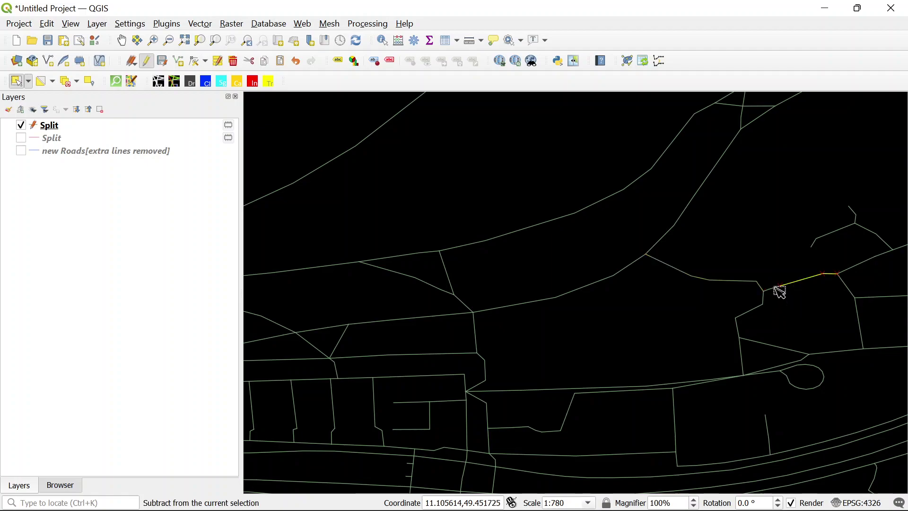
scroll(776, 296, up, 1)
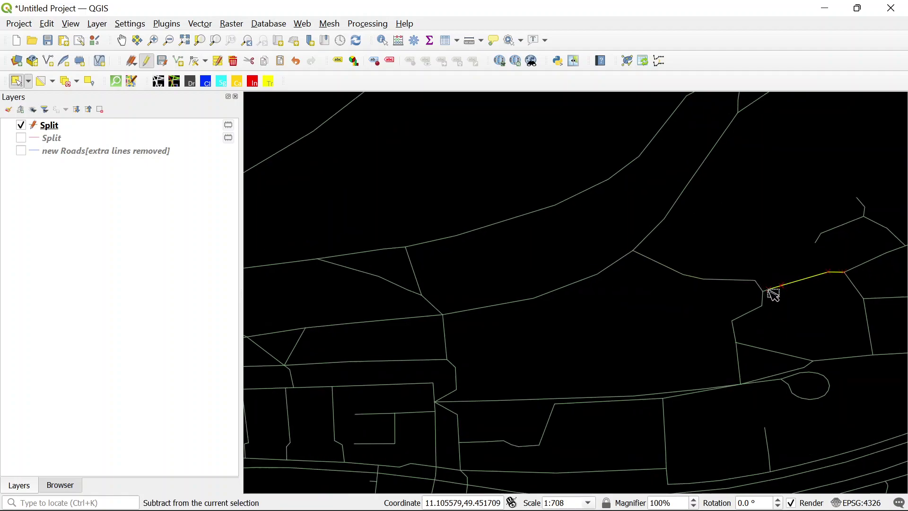
scroll(775, 295, up, 3)
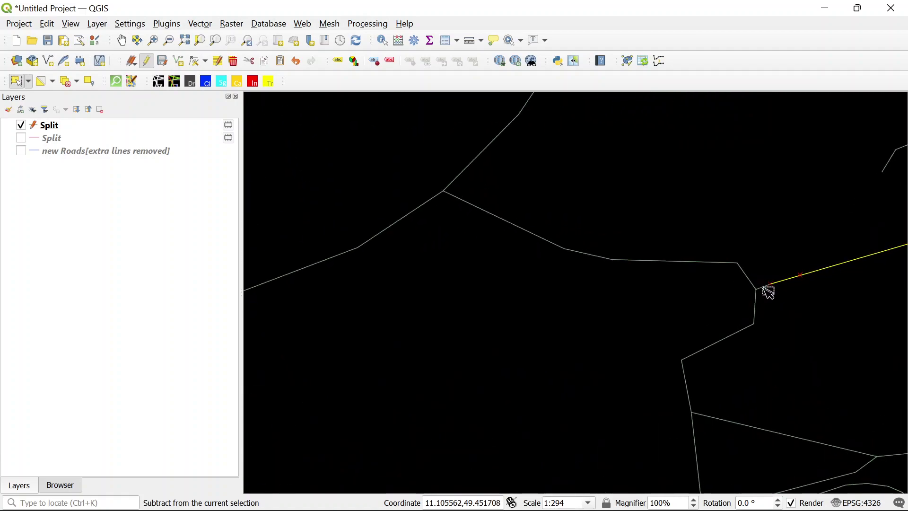
scroll(781, 302, down, 2)
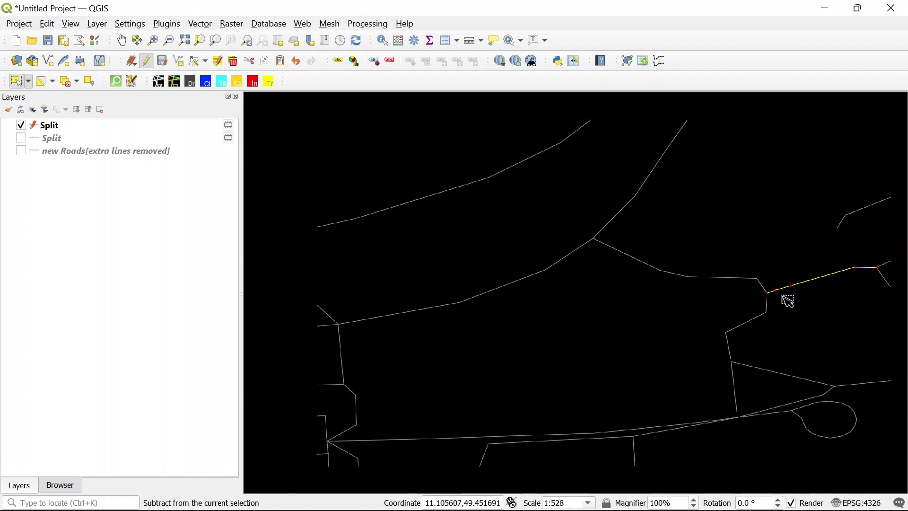
scroll(789, 301, down, 1)
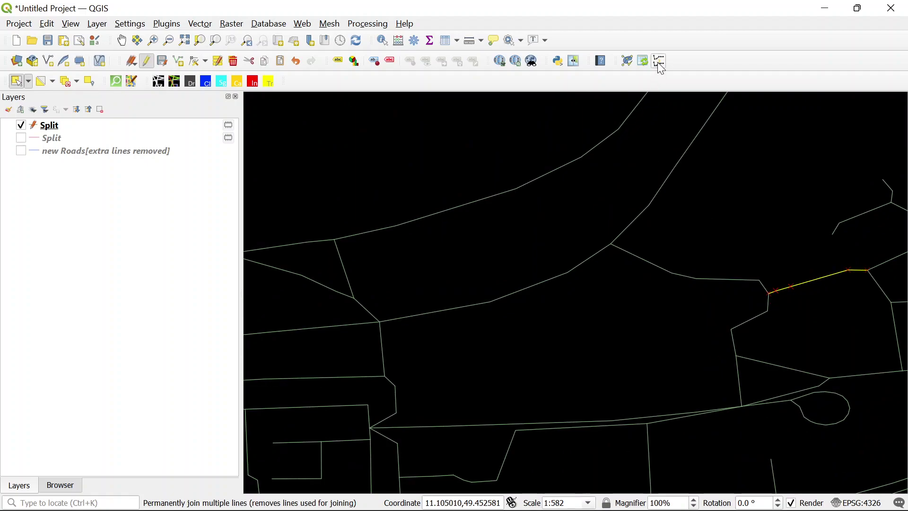
click(849, 320)
click(817, 280)
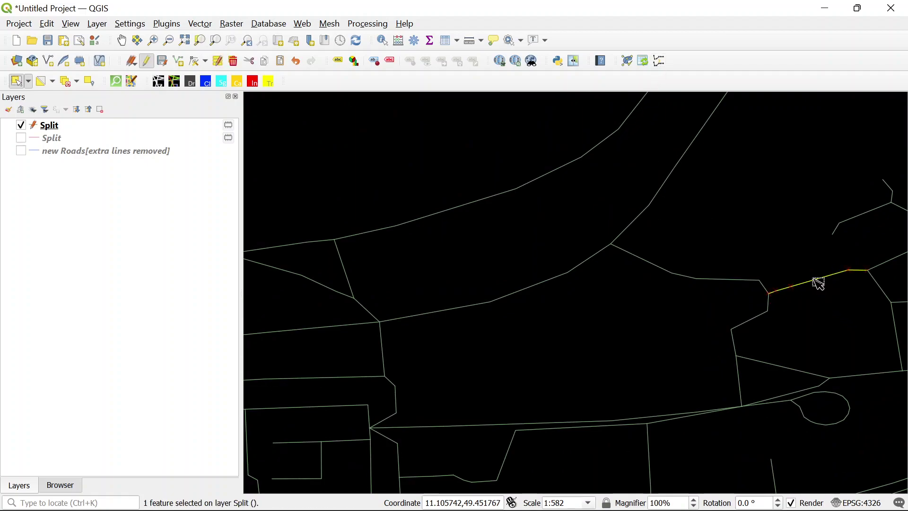
click(795, 370)
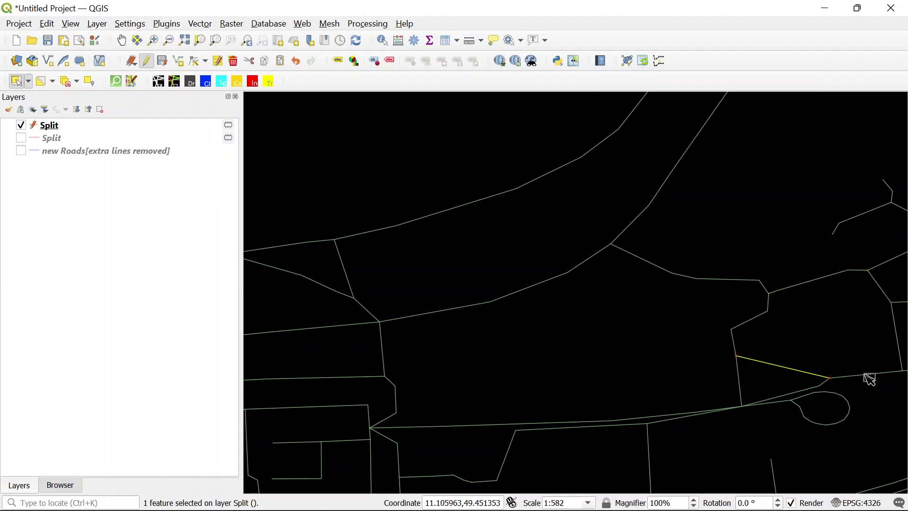
click(848, 392)
click(840, 398)
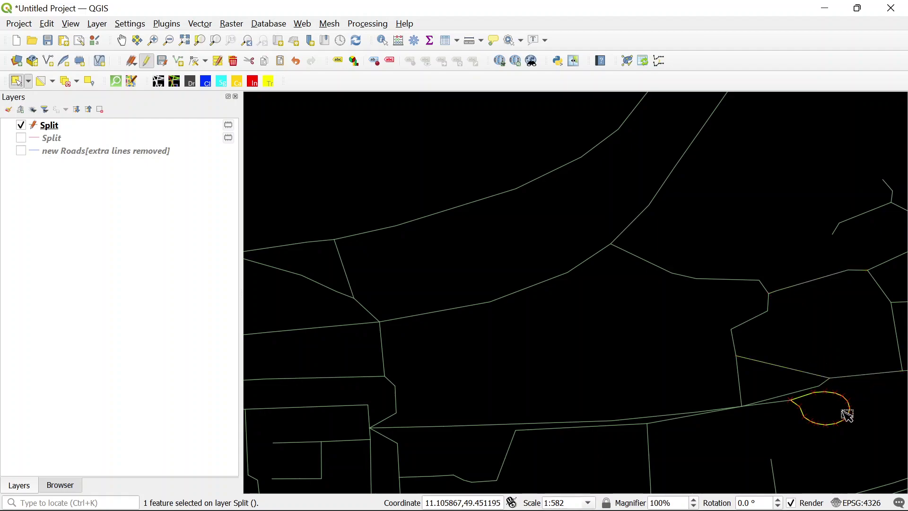
click(773, 404)
click(741, 392)
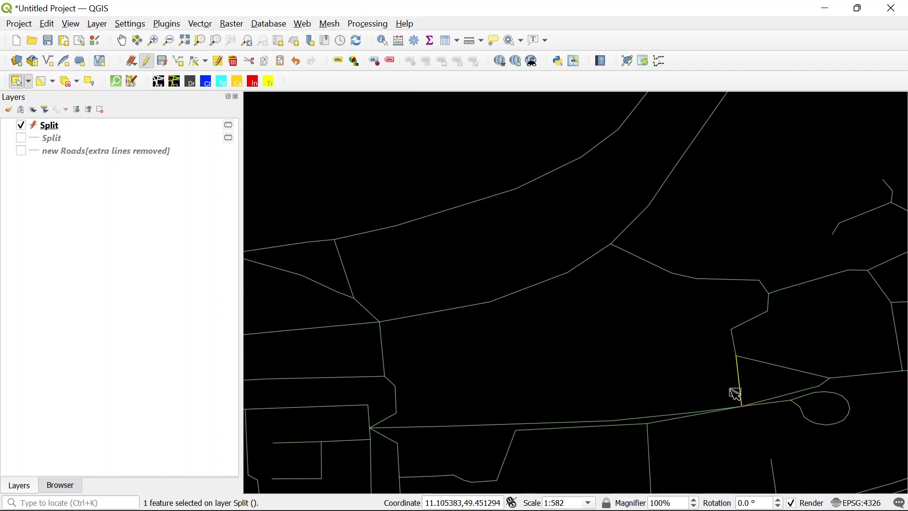
click(670, 419)
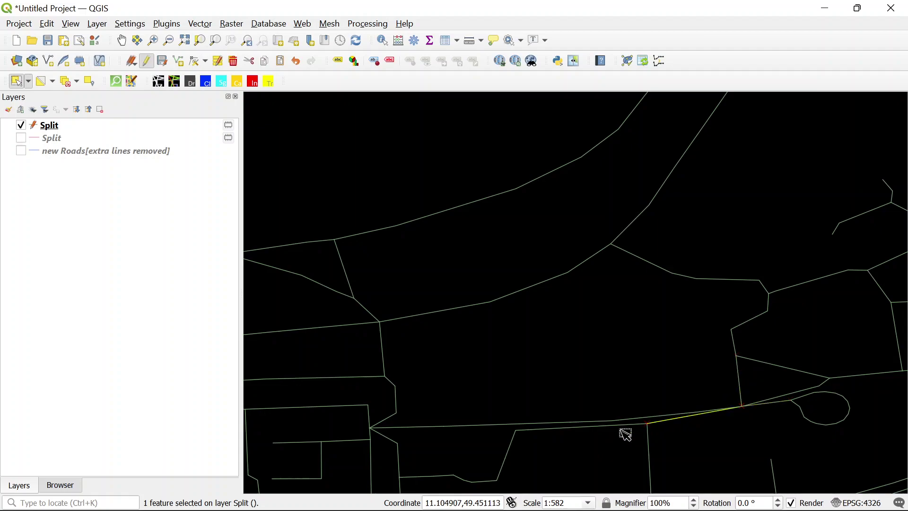
click(586, 422)
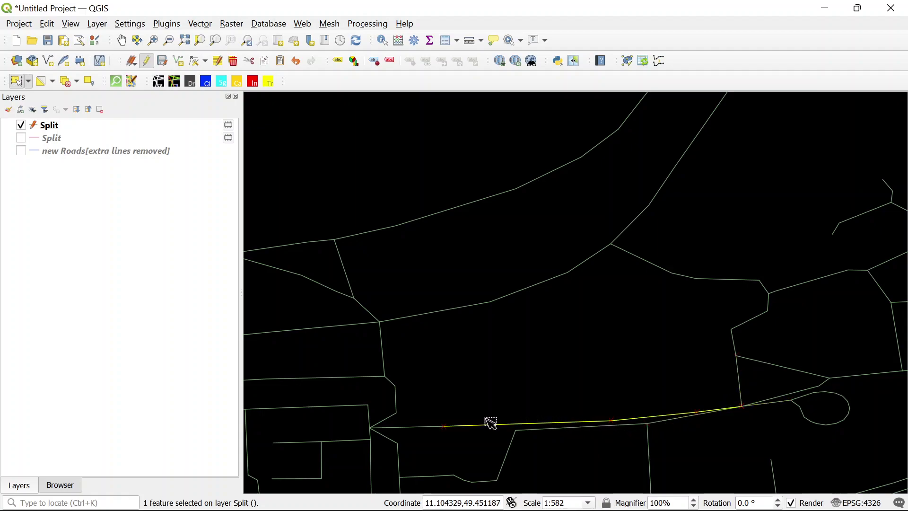
key(ctrl)
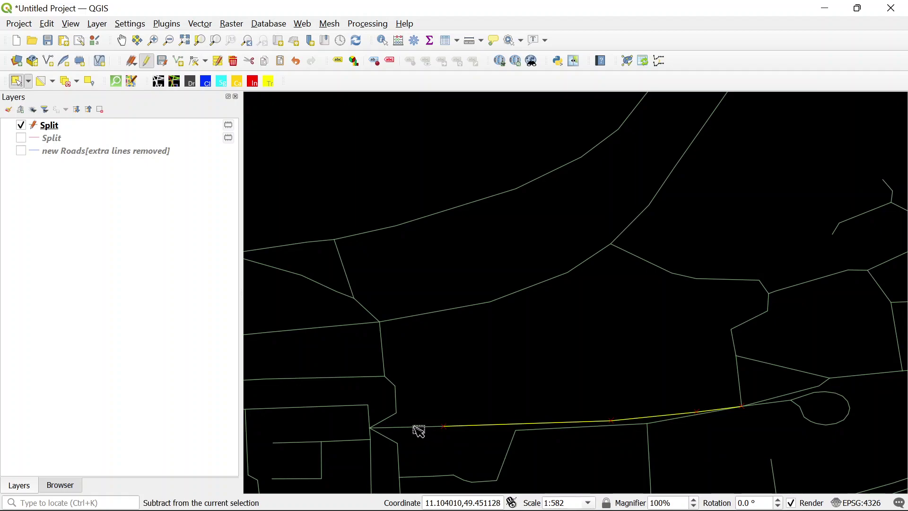
ctrl+click(417, 428)
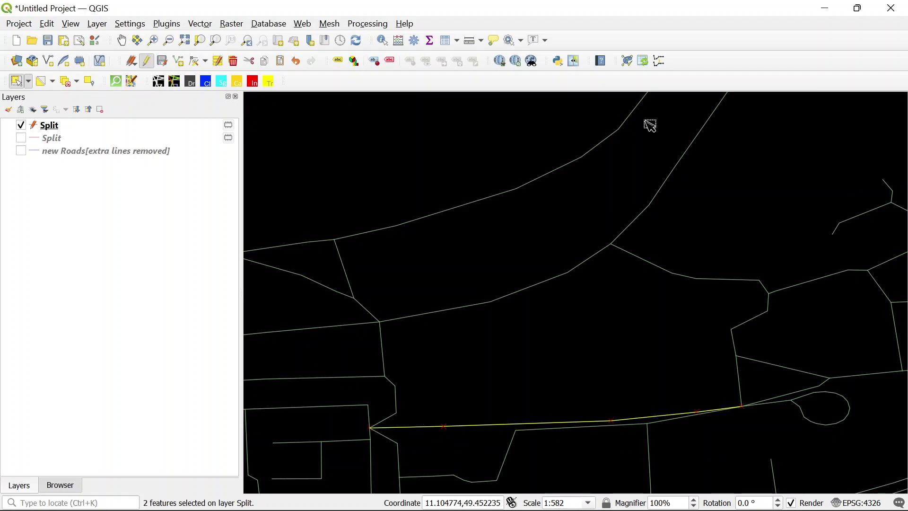
click(434, 313)
click(362, 326)
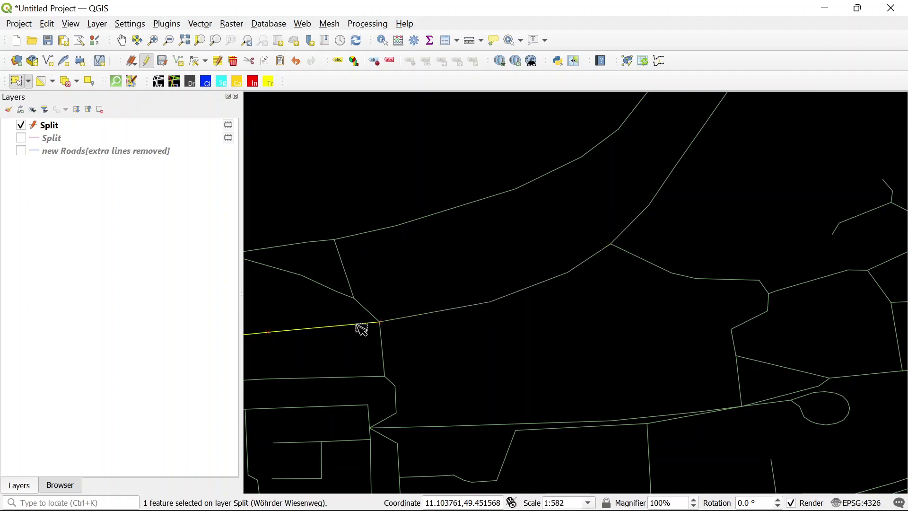
click(388, 368)
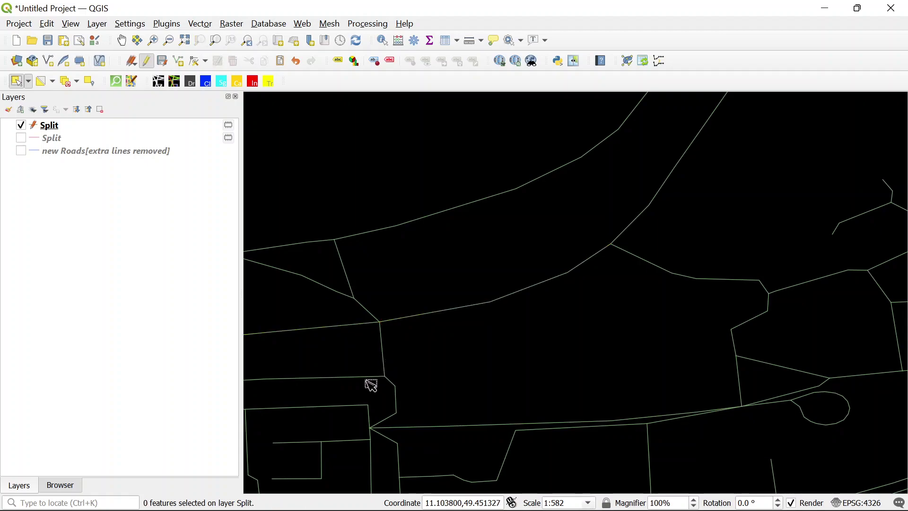
click(376, 379)
click(385, 362)
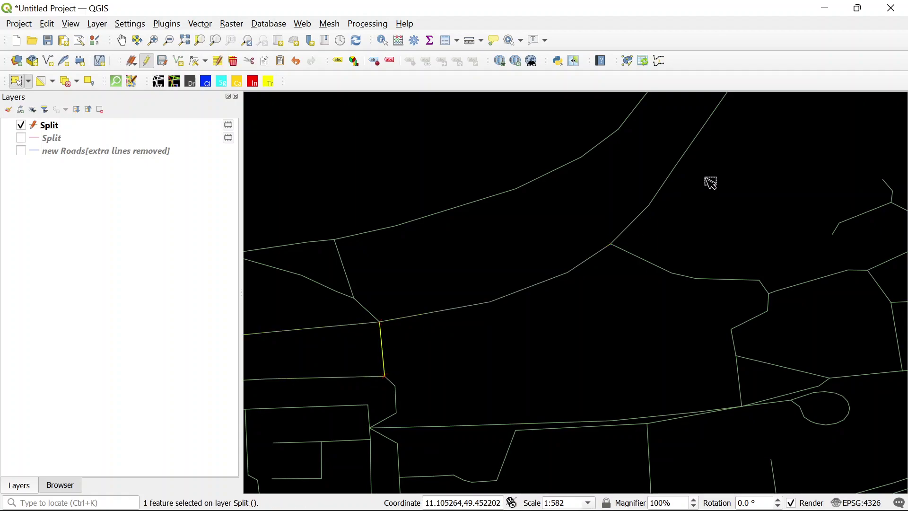
click(822, 282)
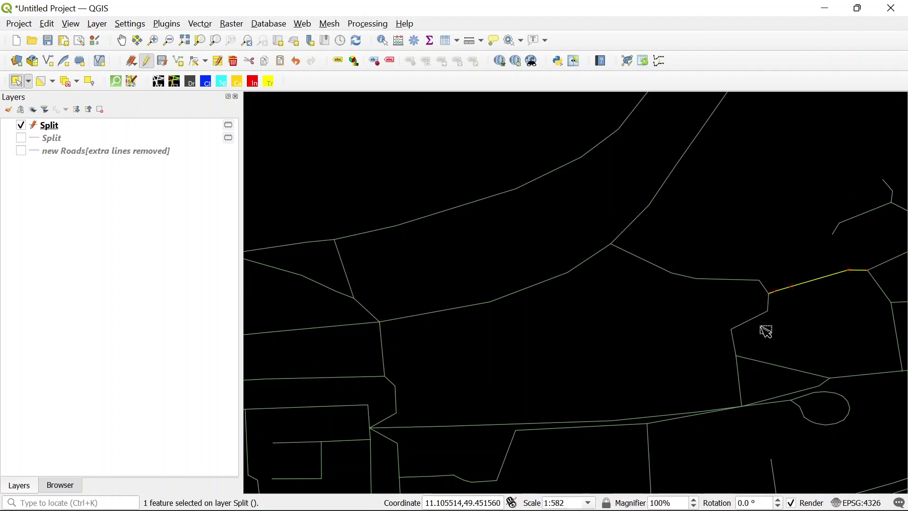
click(815, 375)
click(885, 373)
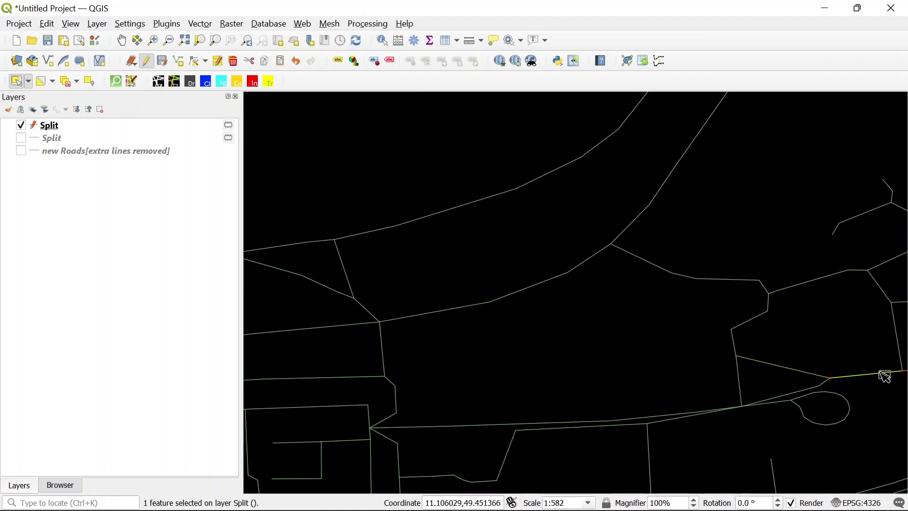
click(881, 287)
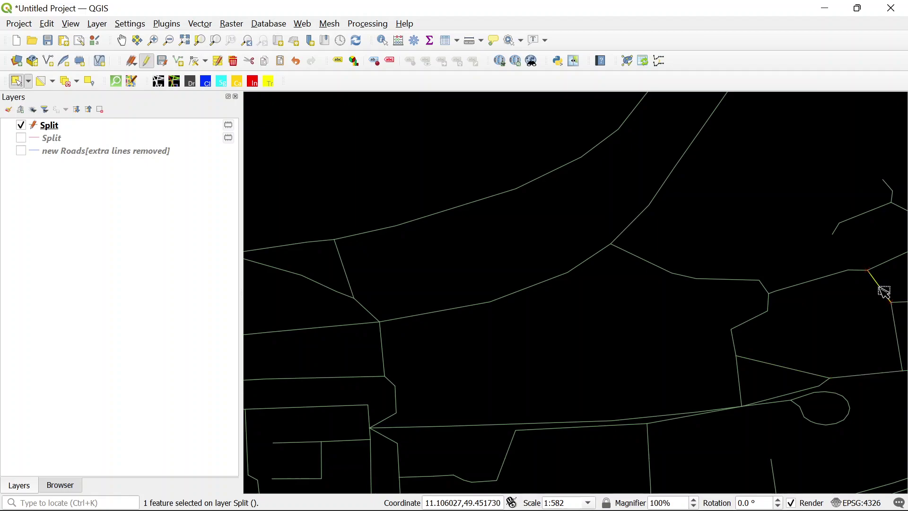
click(876, 209)
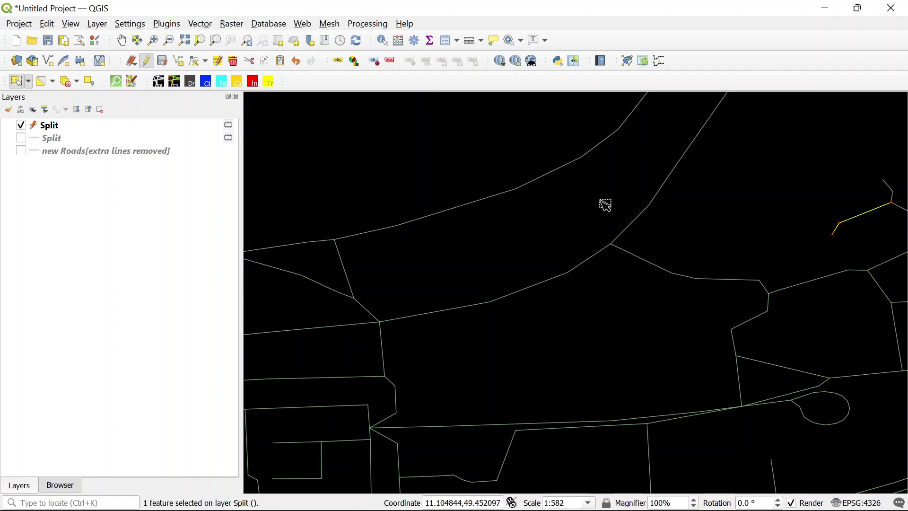
click(632, 120)
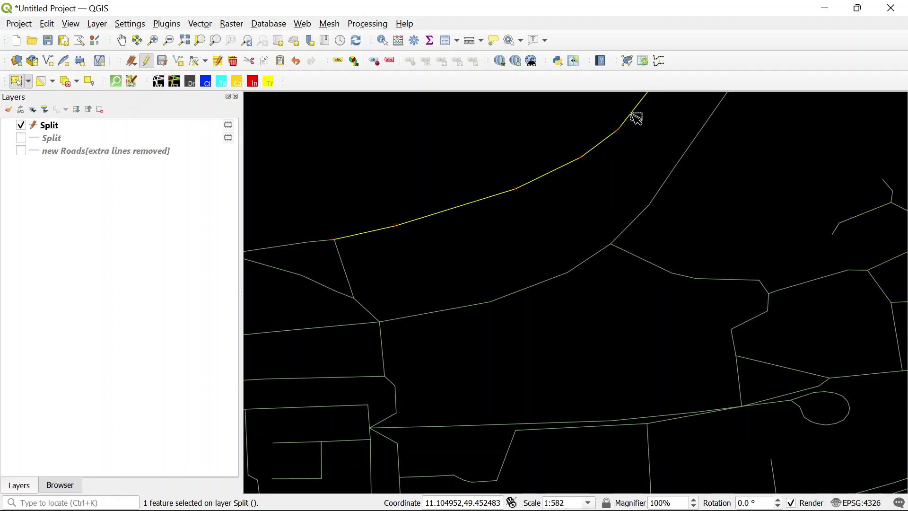
Step: Select the split road pieces along the lower-left block's top edge and inside the block
click(282, 252)
scroll(398, 287, down, 1)
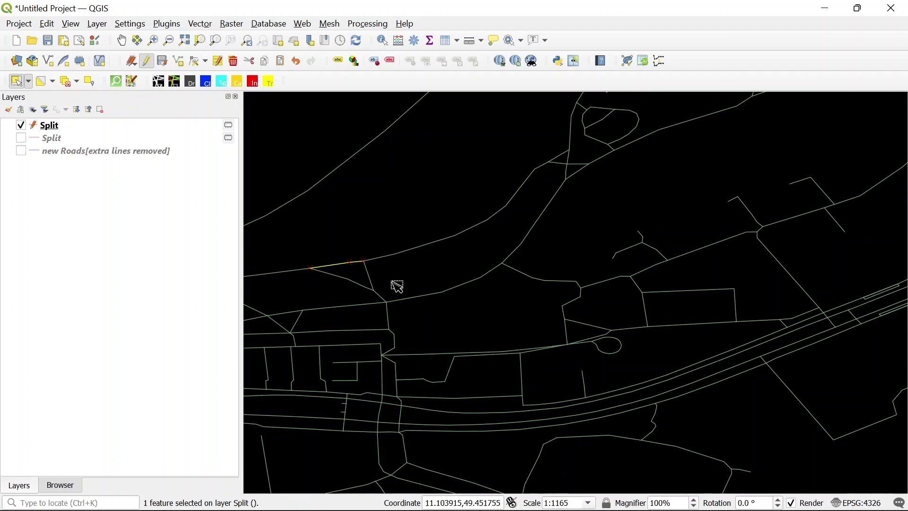
click(338, 313)
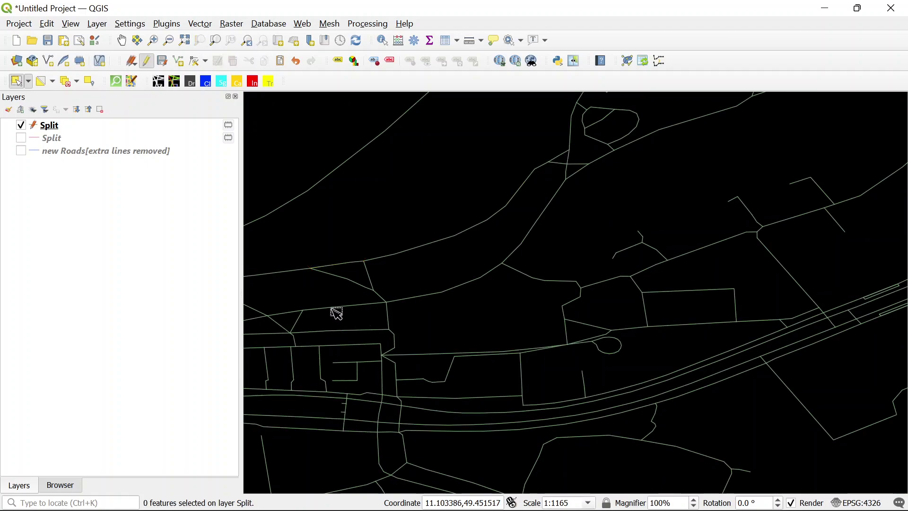
click(336, 311)
click(337, 328)
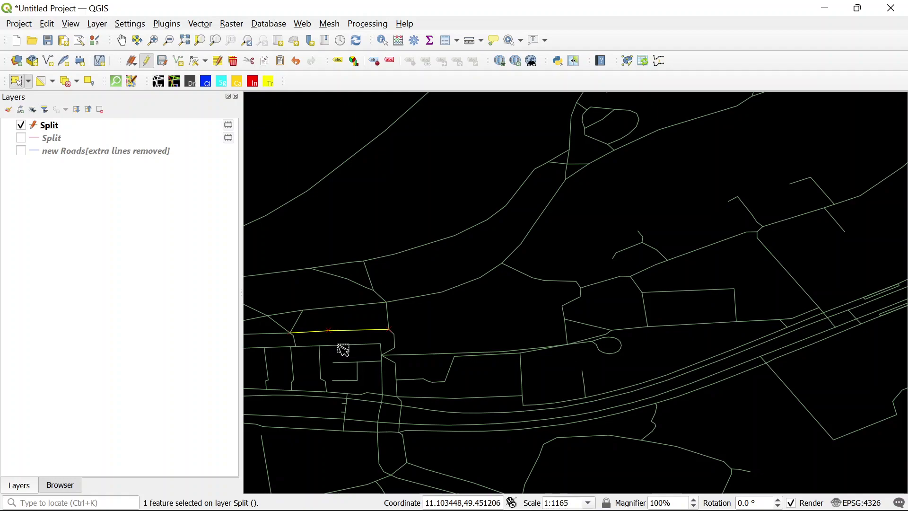
click(359, 346)
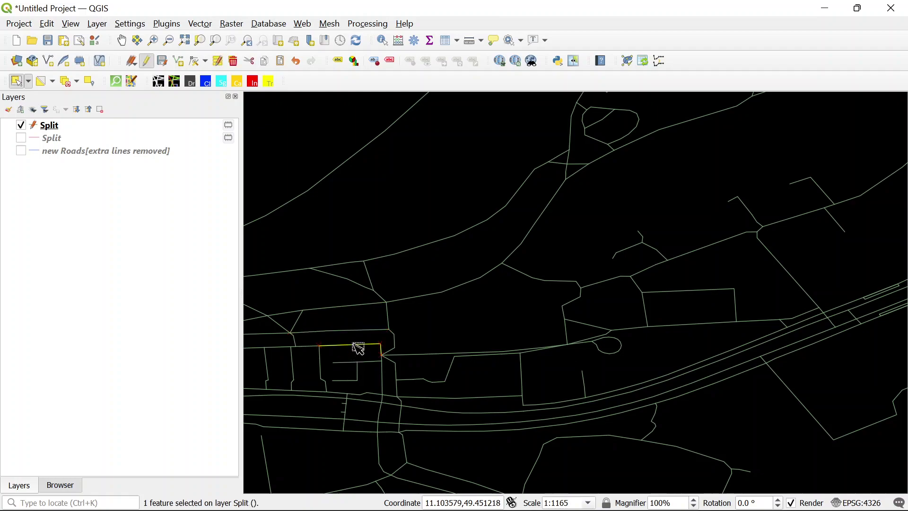
click(358, 363)
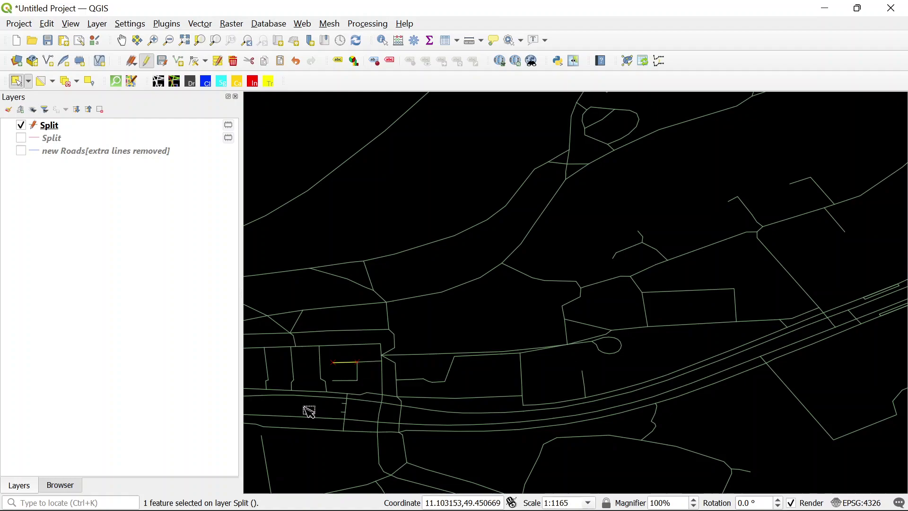
scroll(317, 355, up, 3)
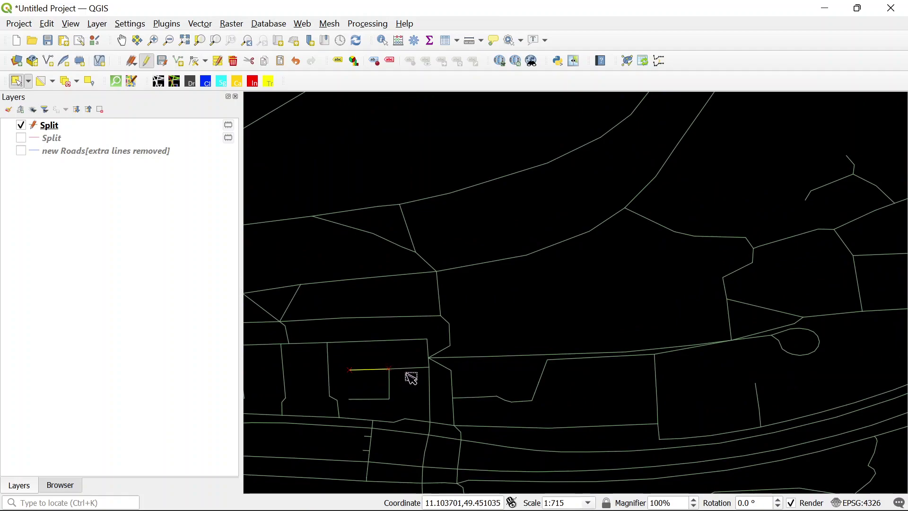
click(411, 368)
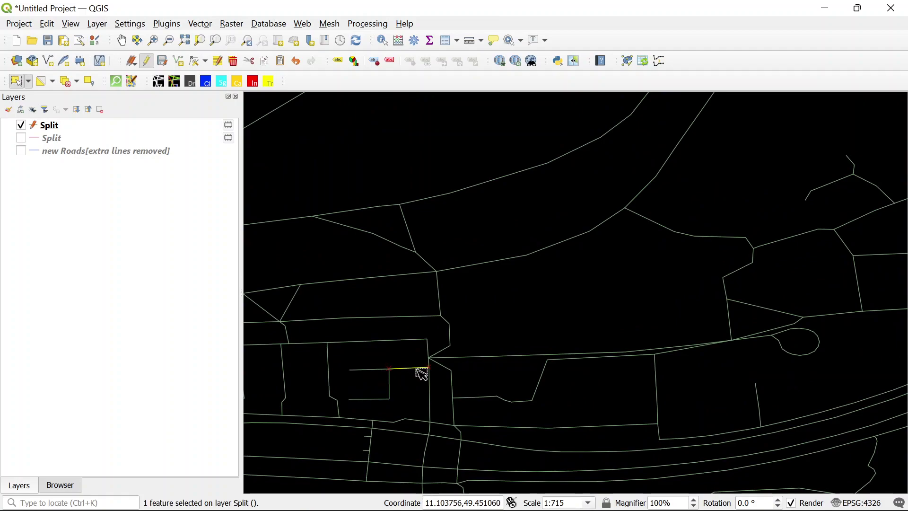
click(406, 340)
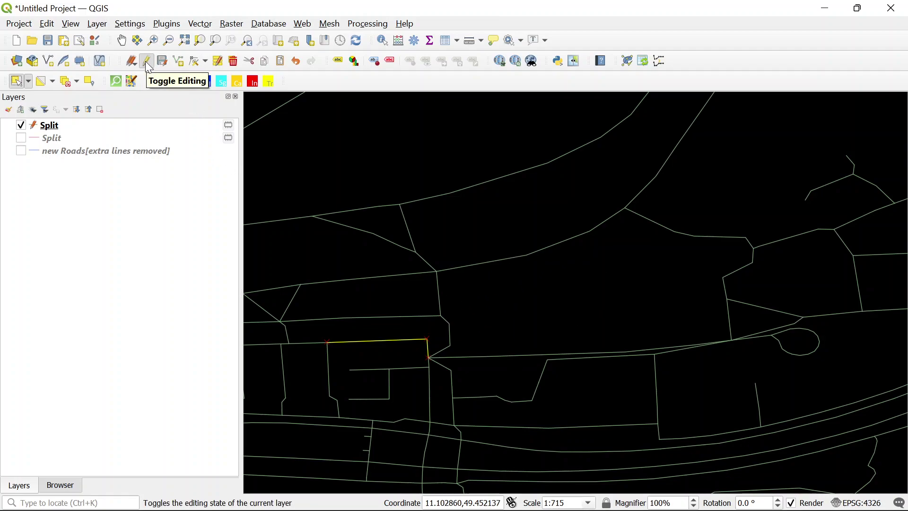
Step: Save the merged road edits and stop editing the Split layer, then clear the feature selection
click(147, 61)
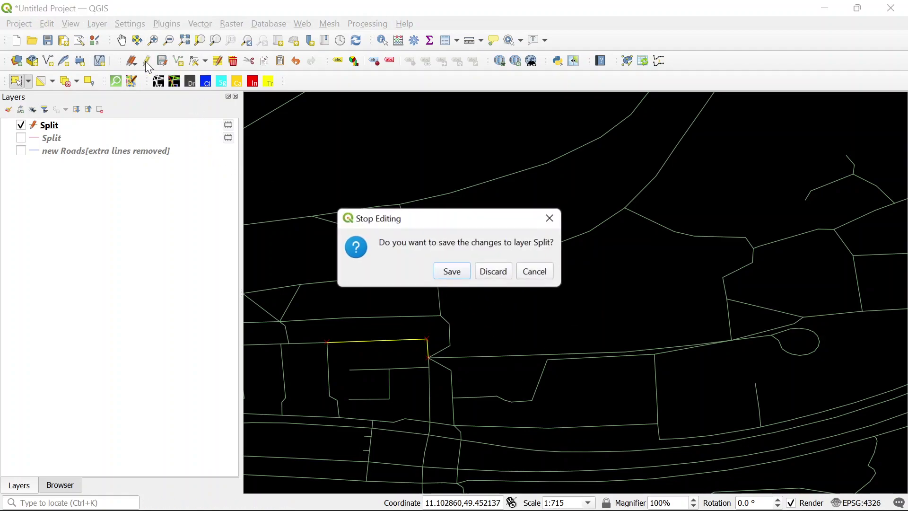
click(456, 274)
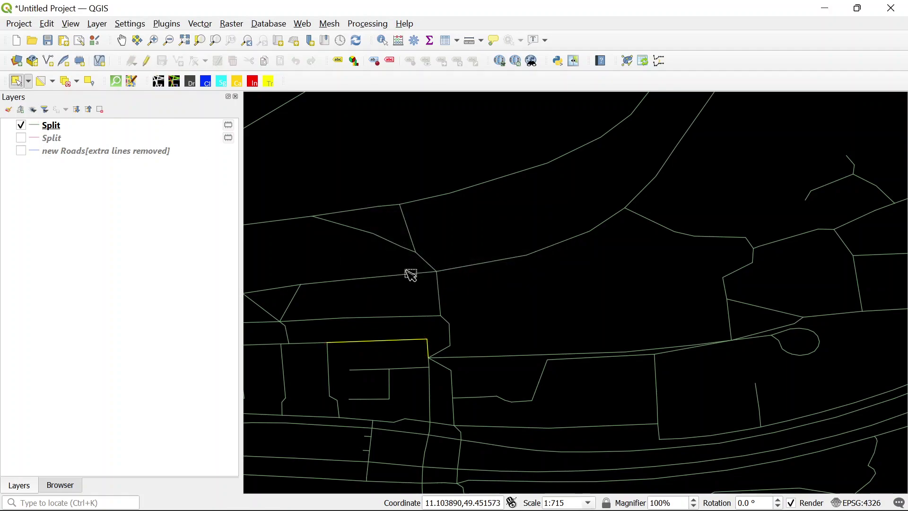
click(485, 230)
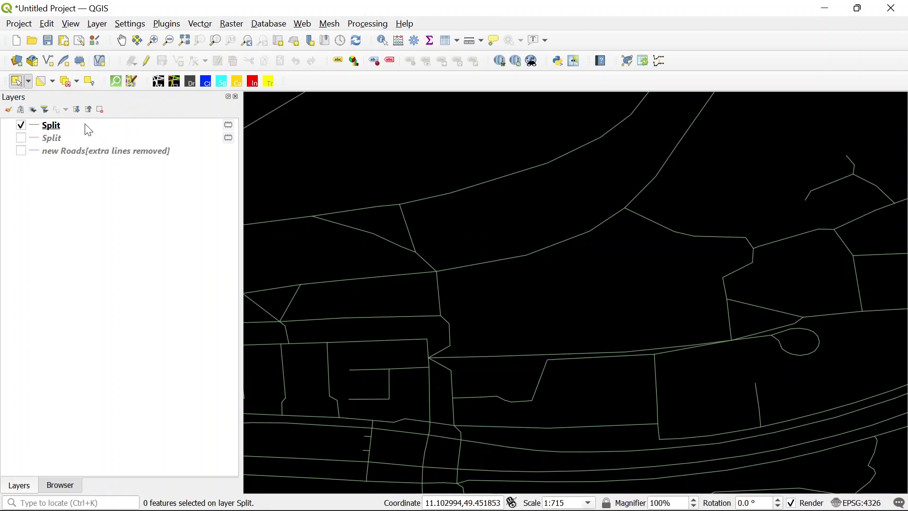
scroll(520, 280, down, 3)
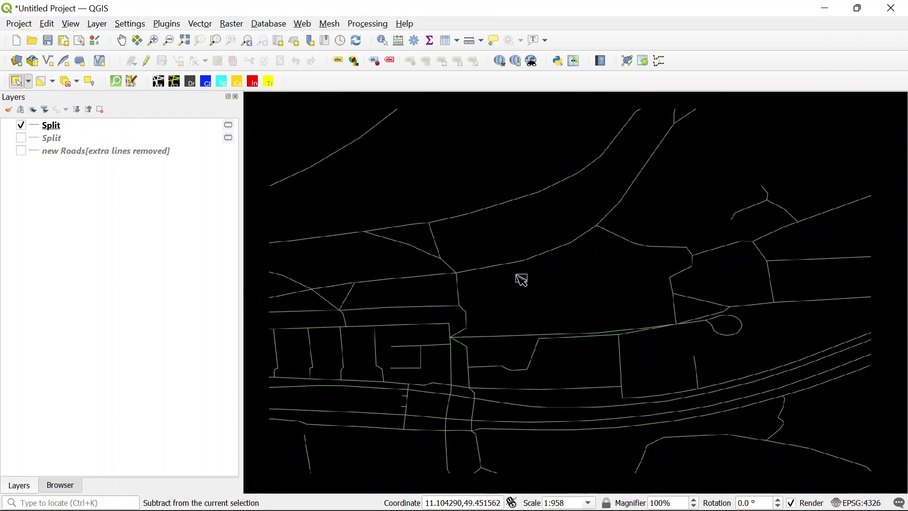